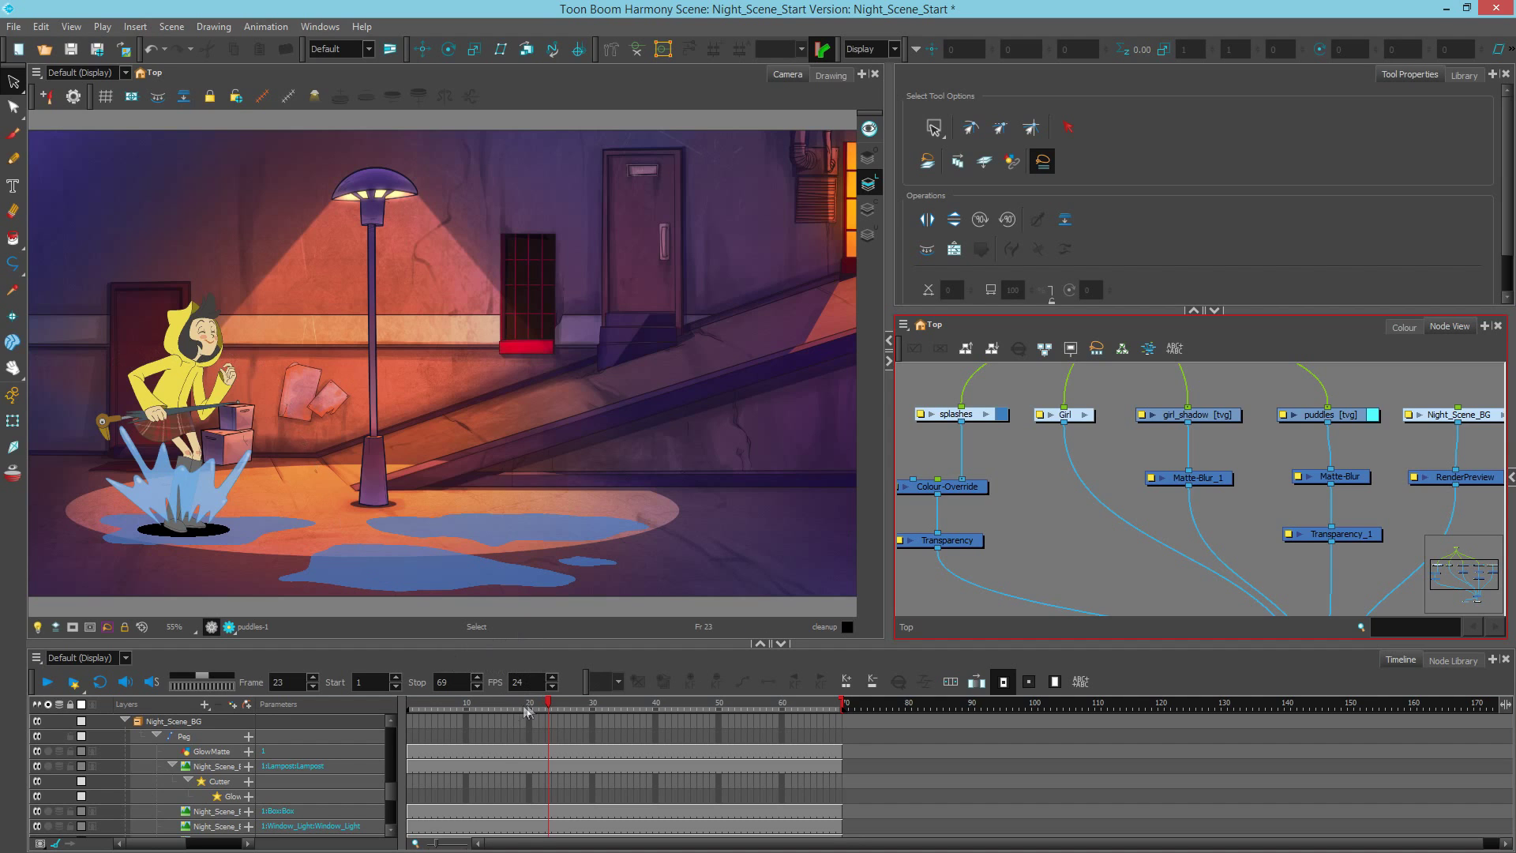
- Move to frame 10 and frame the girl in the alley at 100% in the Camera view
drag(546, 709, 466, 709)
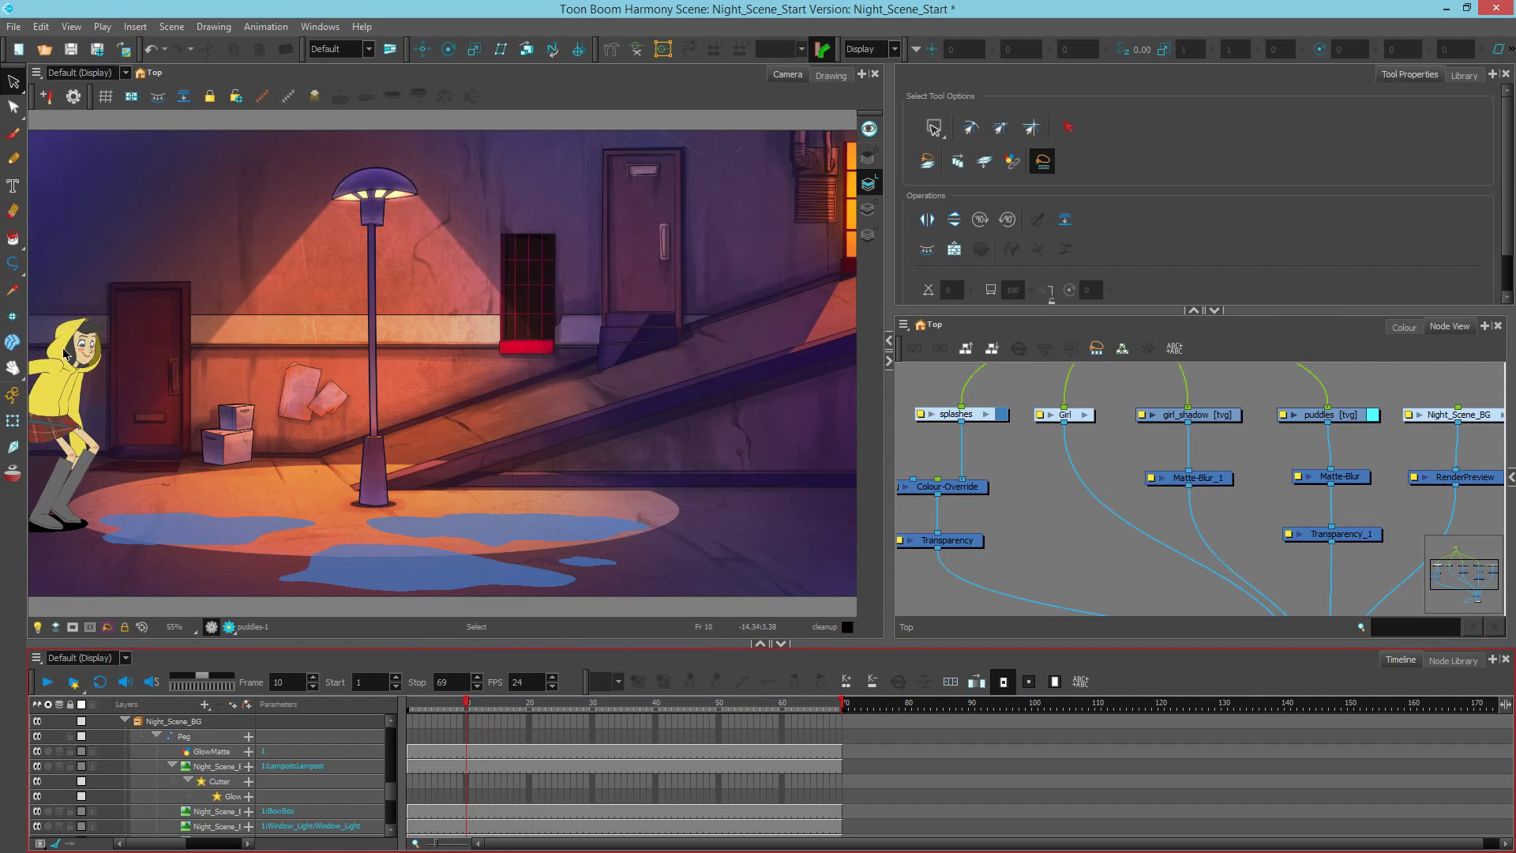
scroll(77, 390, up, 2)
drag(77, 389, 207, 378)
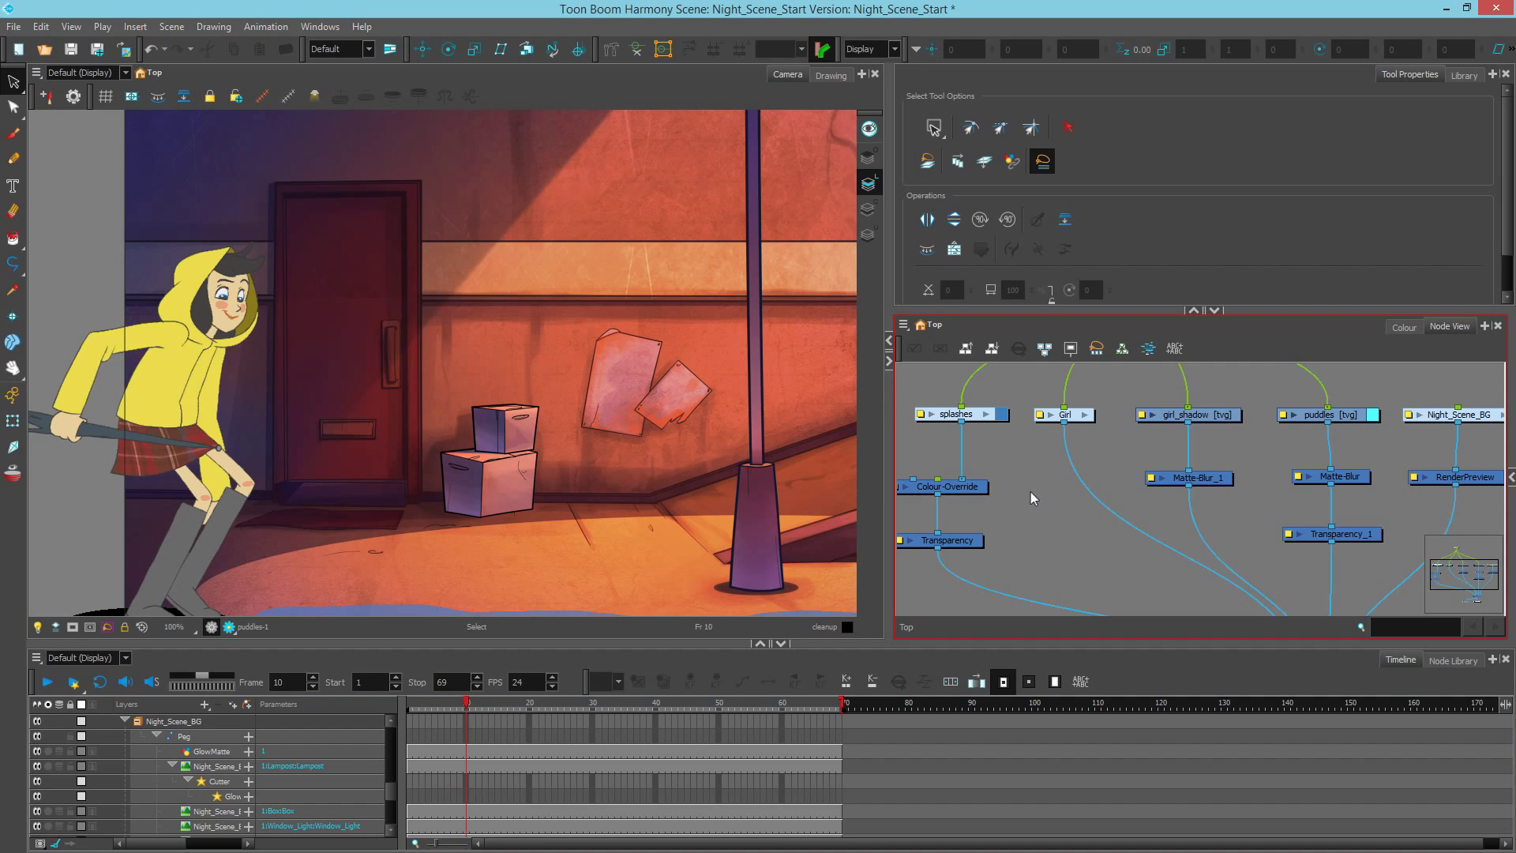
- Create a Composite_1 node and place it directly beneath the Girl node
key(ctrl+v)
drag(1099, 489, 1051, 498)
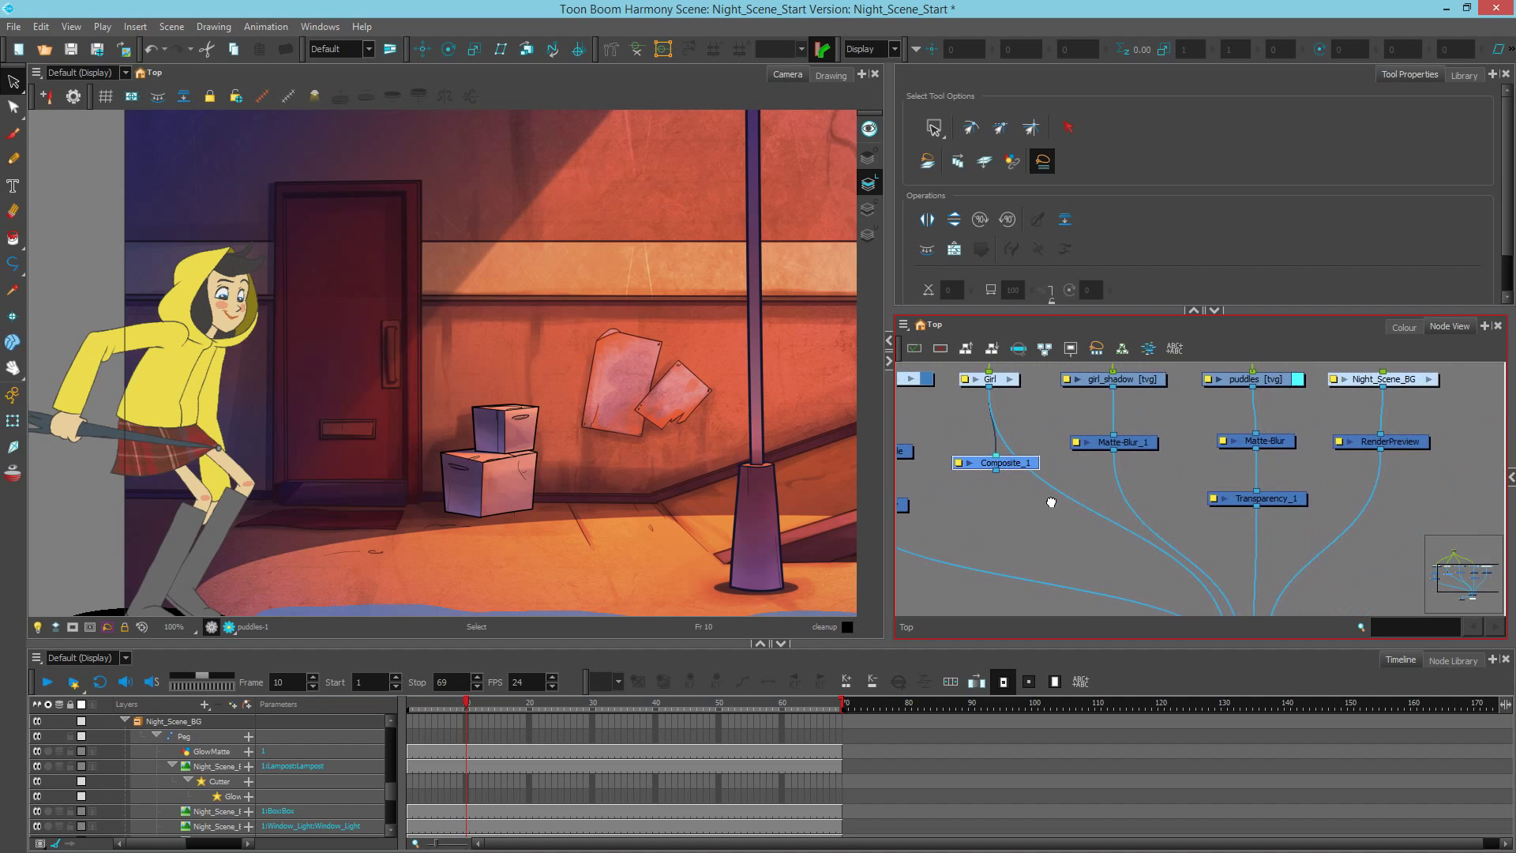
click(1471, 665)
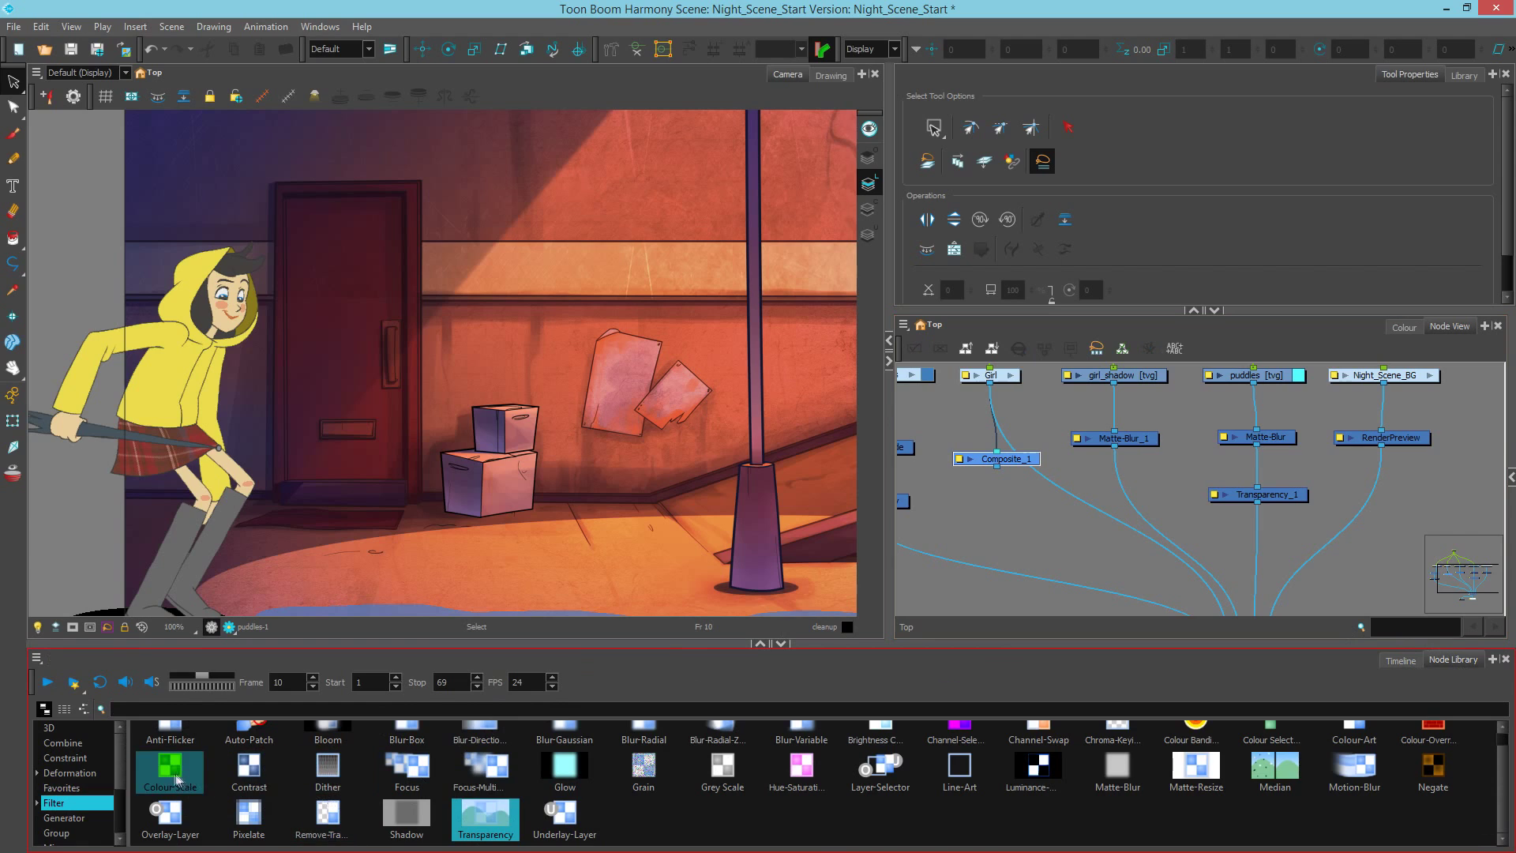
- Insert a Colour-Scale node from Filter, wiring Composite_1 → Colour-Scale → main Composite
drag(172, 780, 995, 499)
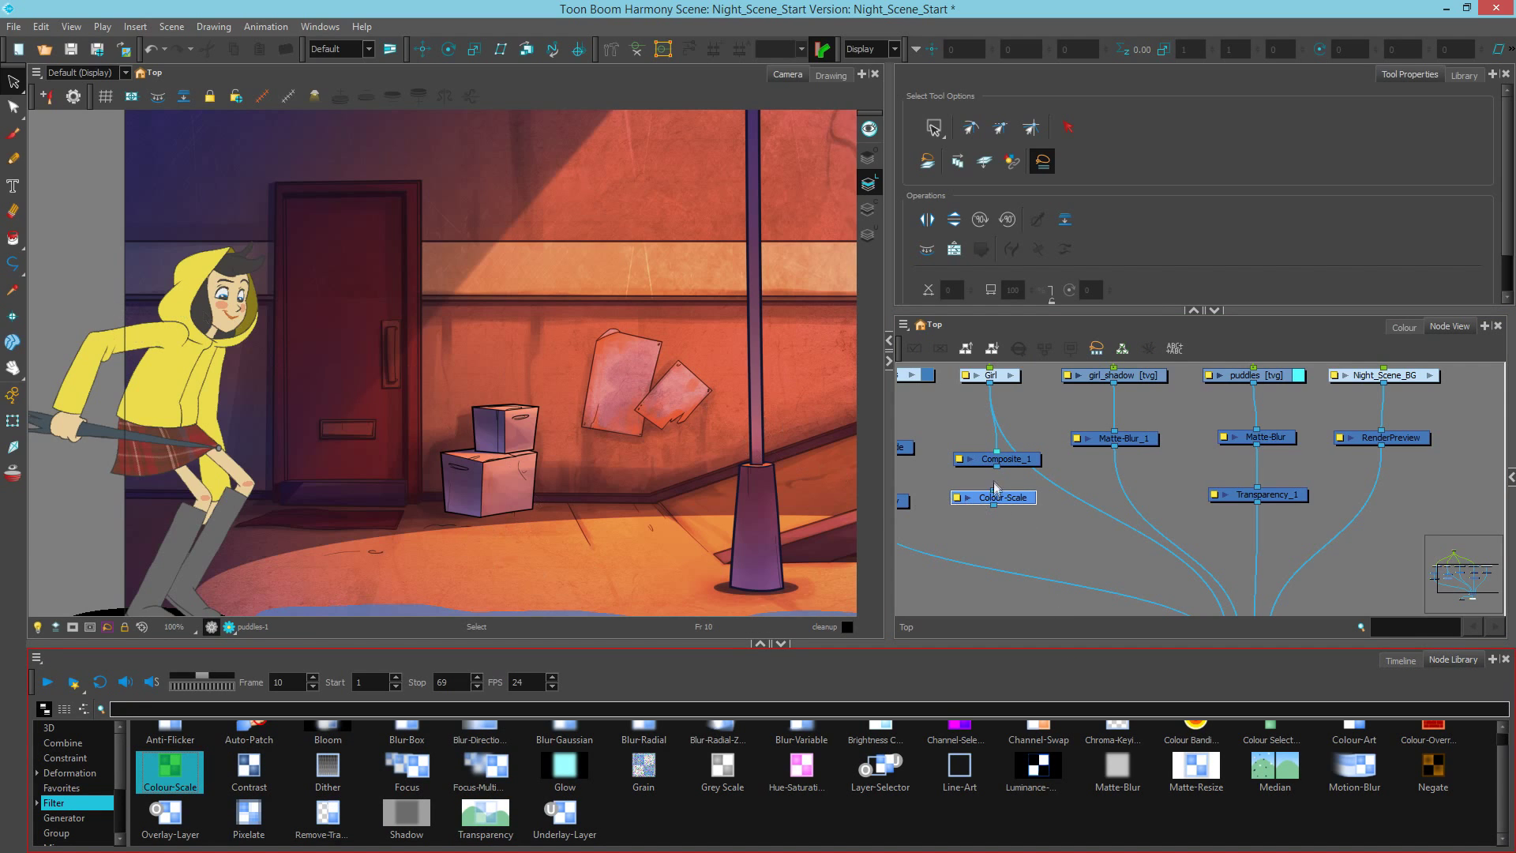
drag(998, 471, 993, 493)
drag(1096, 524, 1202, 600)
mouse_move(1023, 428)
mouse_down()
mouse_move(1053, 482)
mouse_move(1029, 448)
mouse_up()
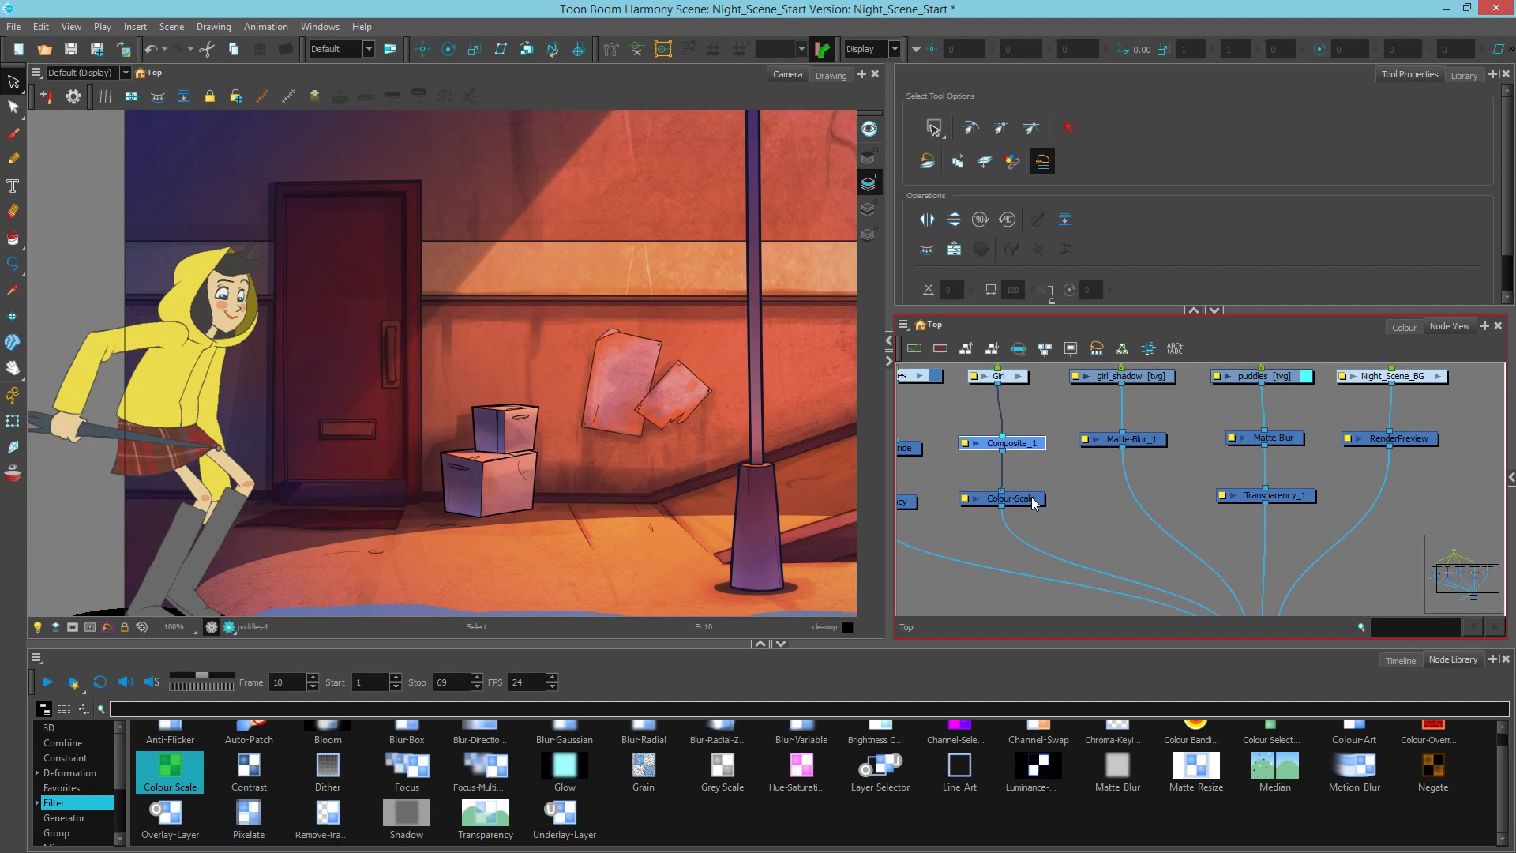
drag(1032, 503, 1027, 484)
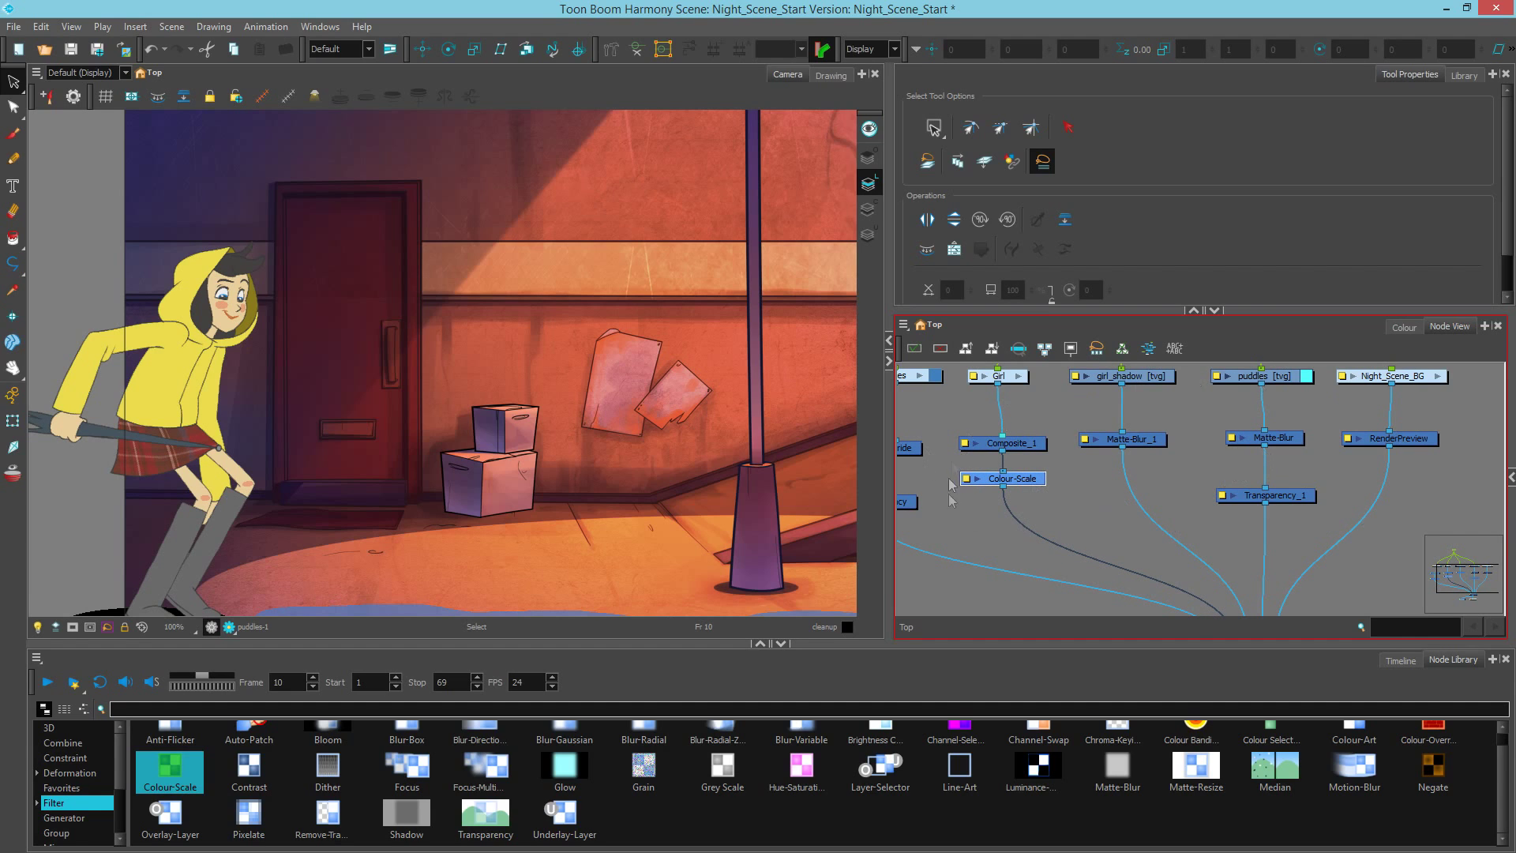
- Group Composite_1 and Colour-Scale together and position the group under Girl
drag(1027, 421, 1001, 504)
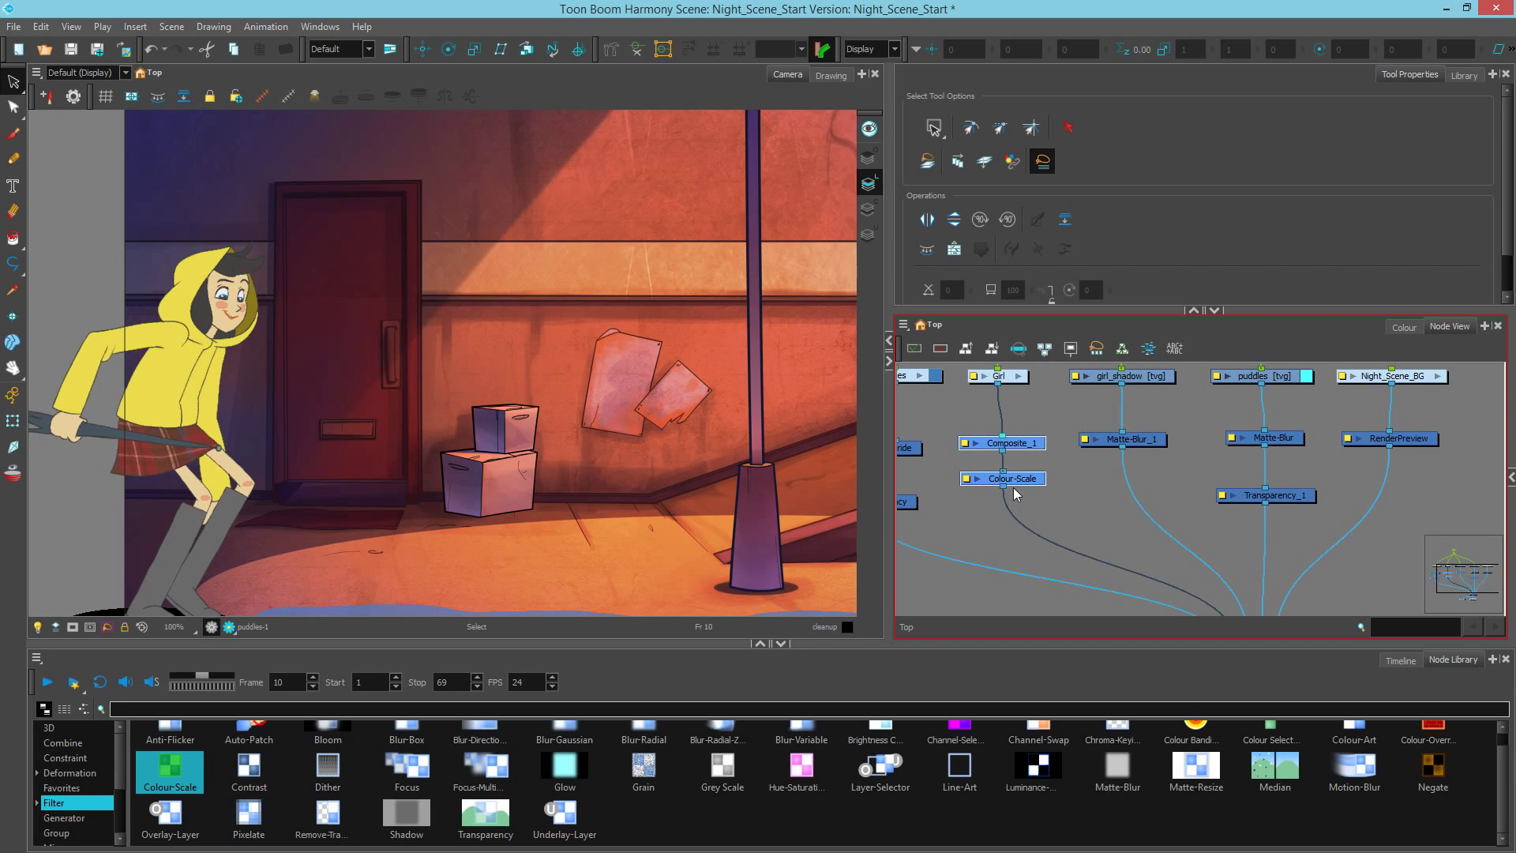
key(ctrl+g)
drag(1011, 463, 1014, 446)
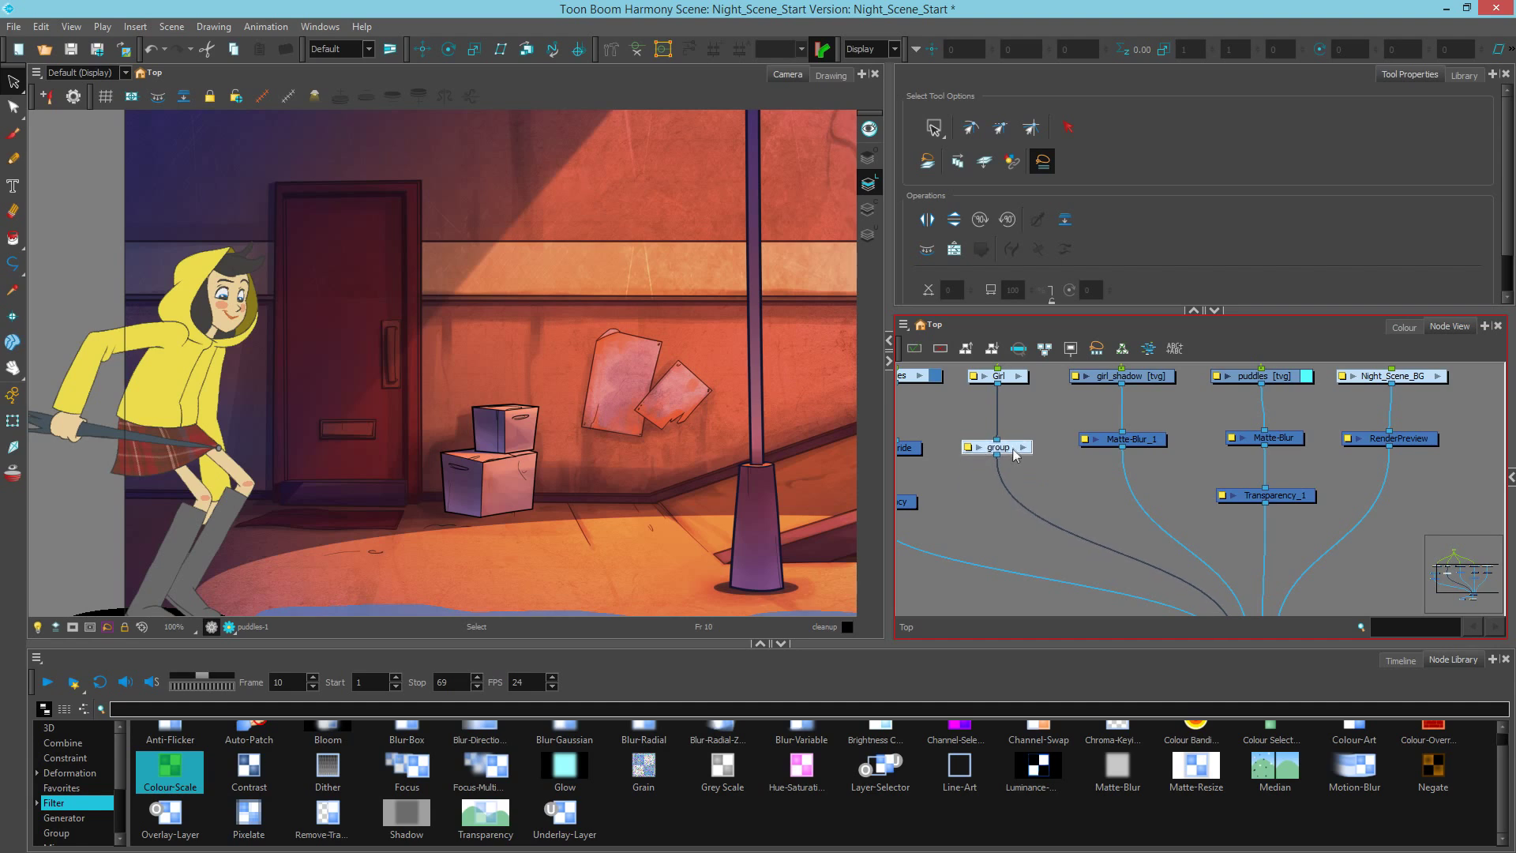
- Rename the new group to Treatment in its Layer Properties
click(969, 444)
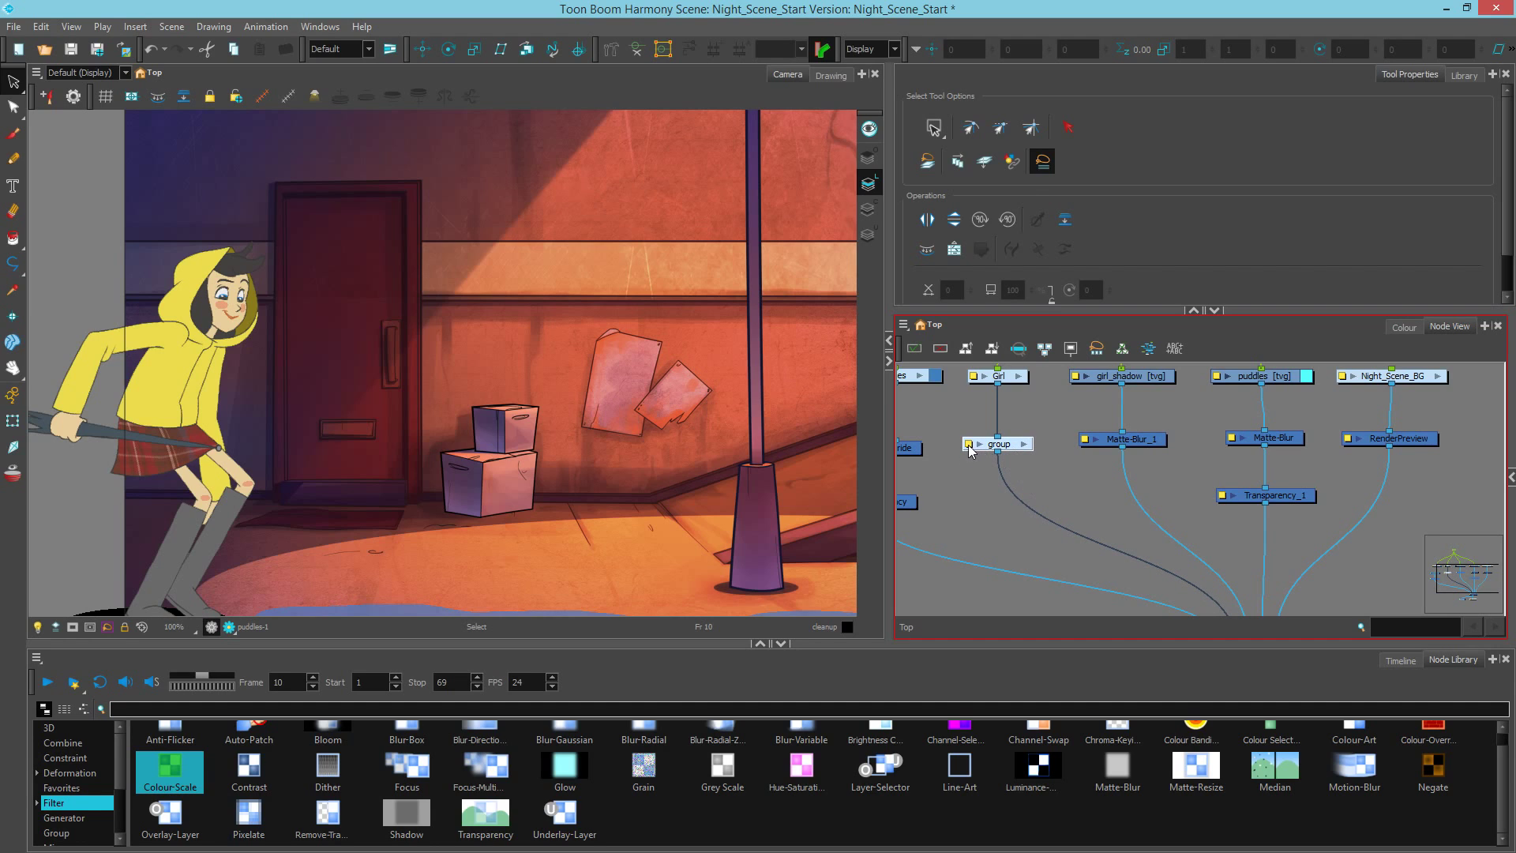
text(Treatment)
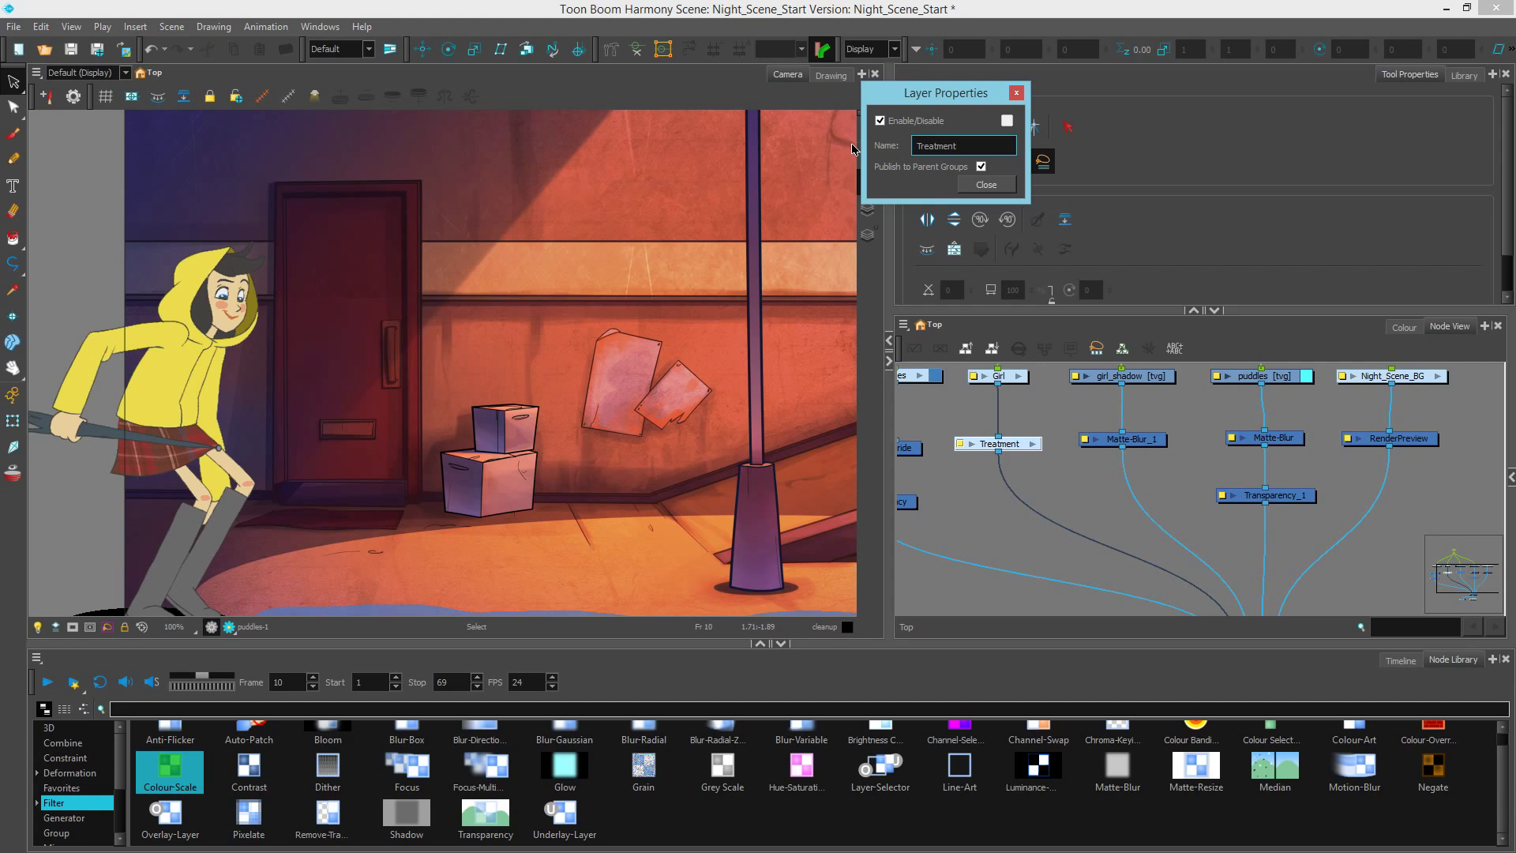
click(986, 184)
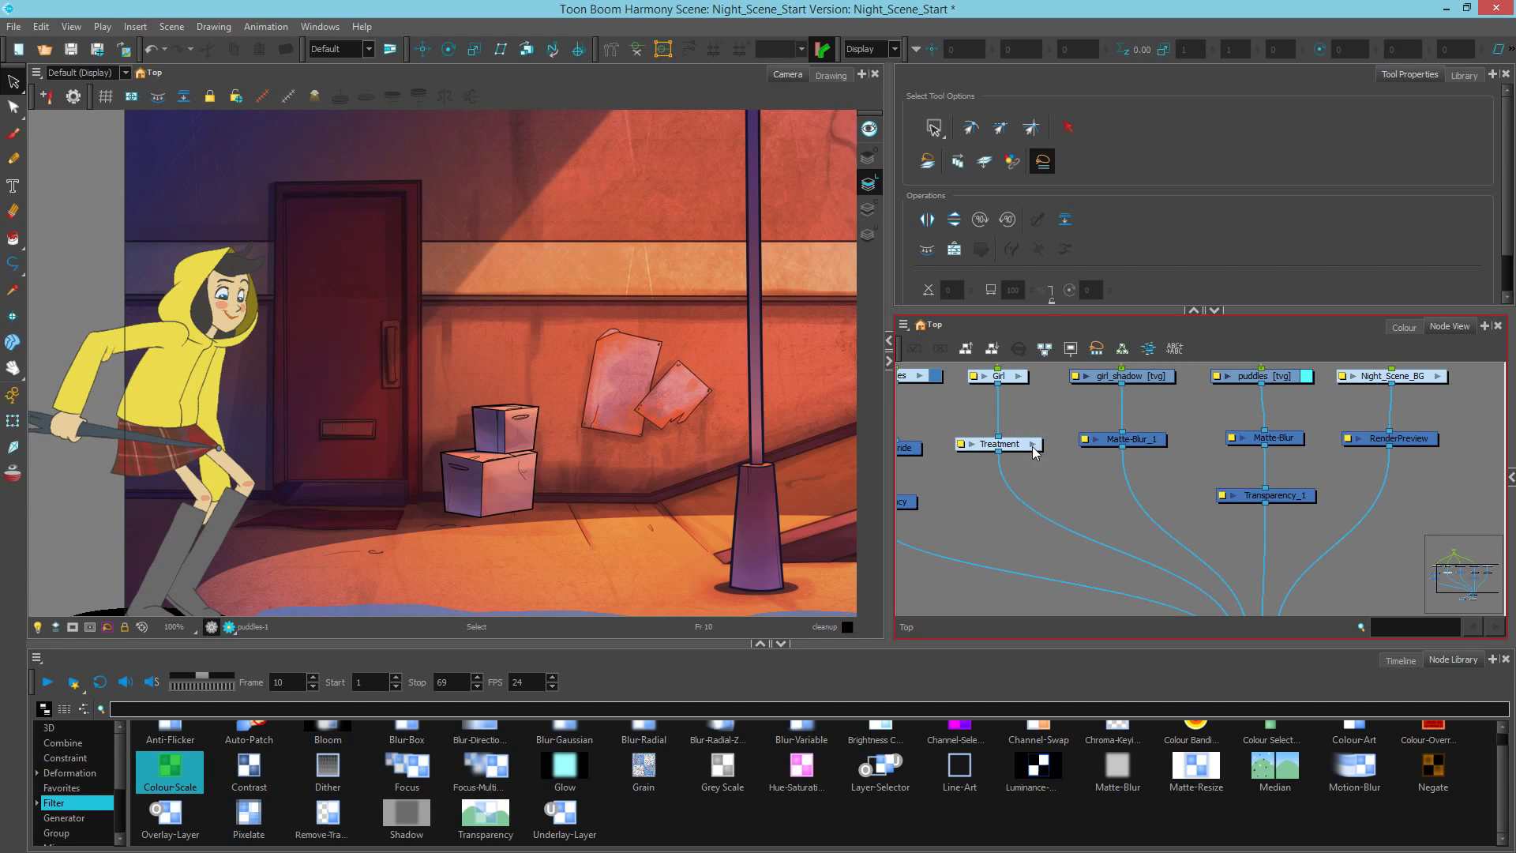
click(1033, 444)
- Turn on Render Preview in the Camera view and open Colour-Scale's Layer Properties
drag(1308, 530, 1276, 495)
click(229, 626)
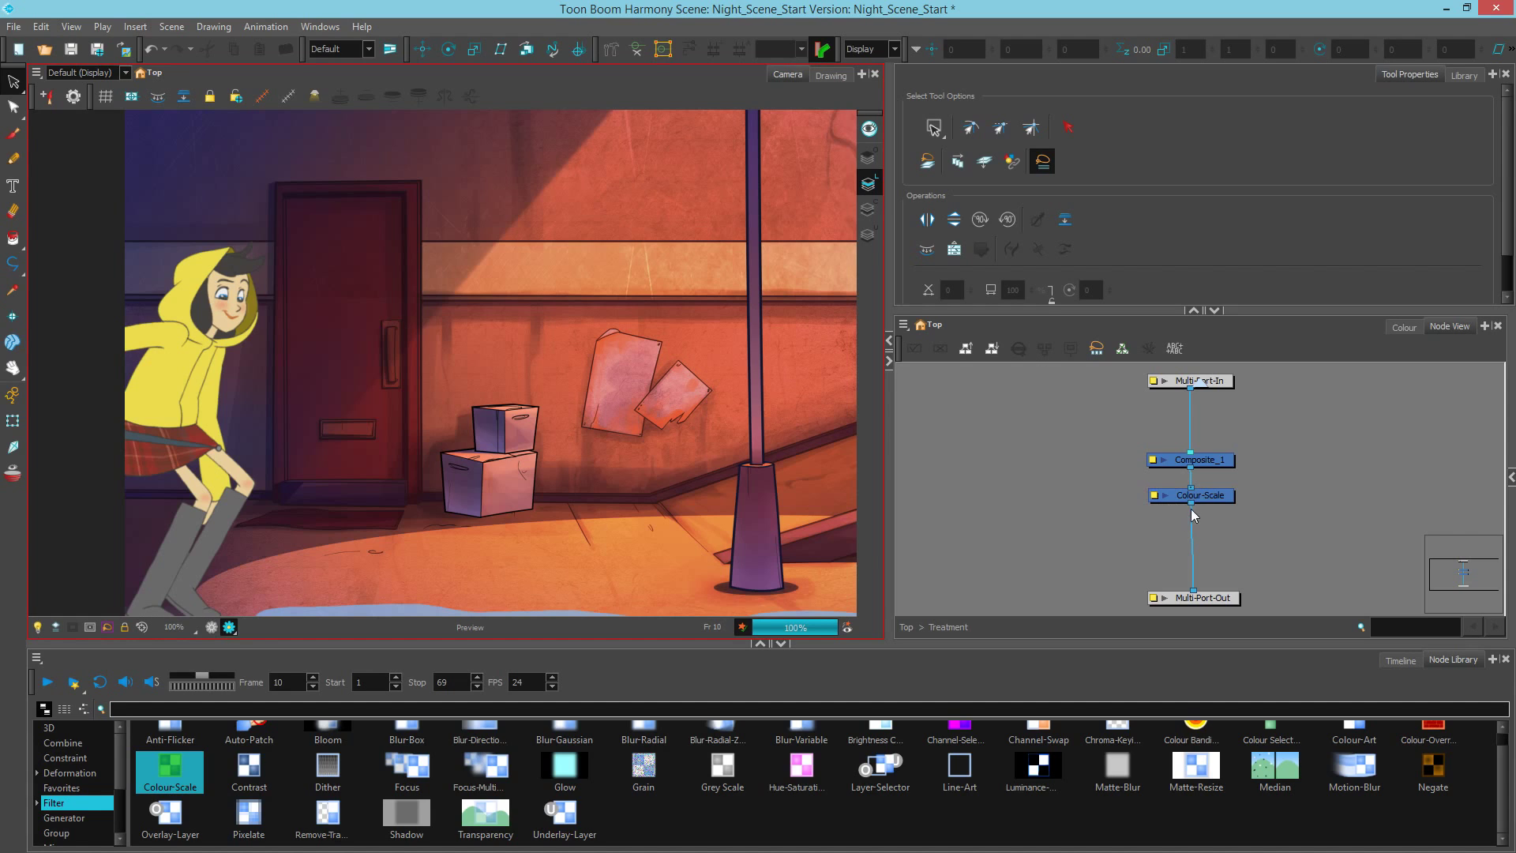
click(1155, 496)
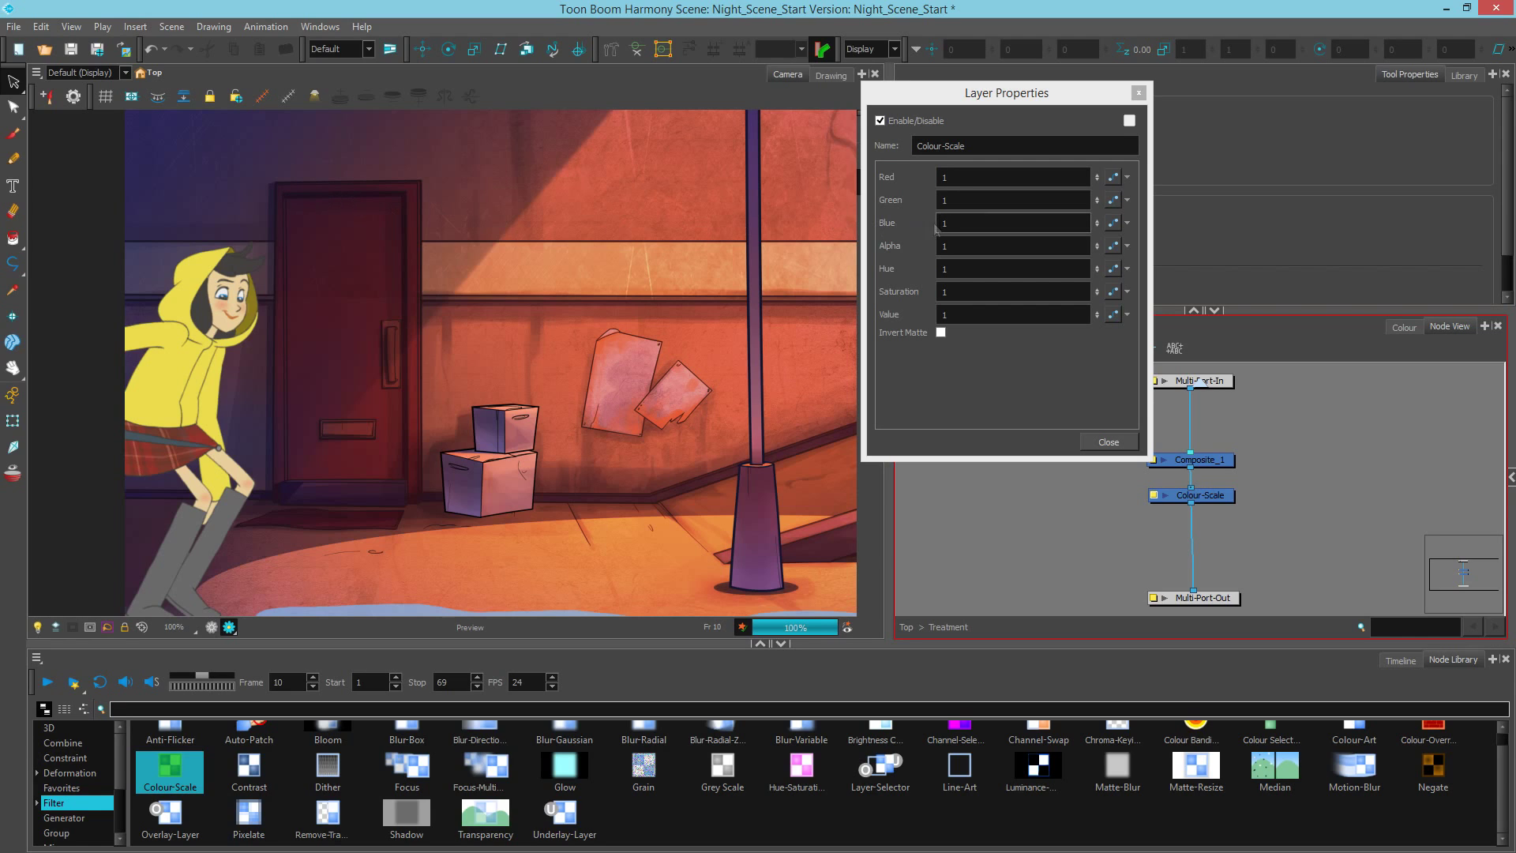
- Set the Colour-Scale Red multiplier to 0.8 and Green to 0.7
click(945, 177)
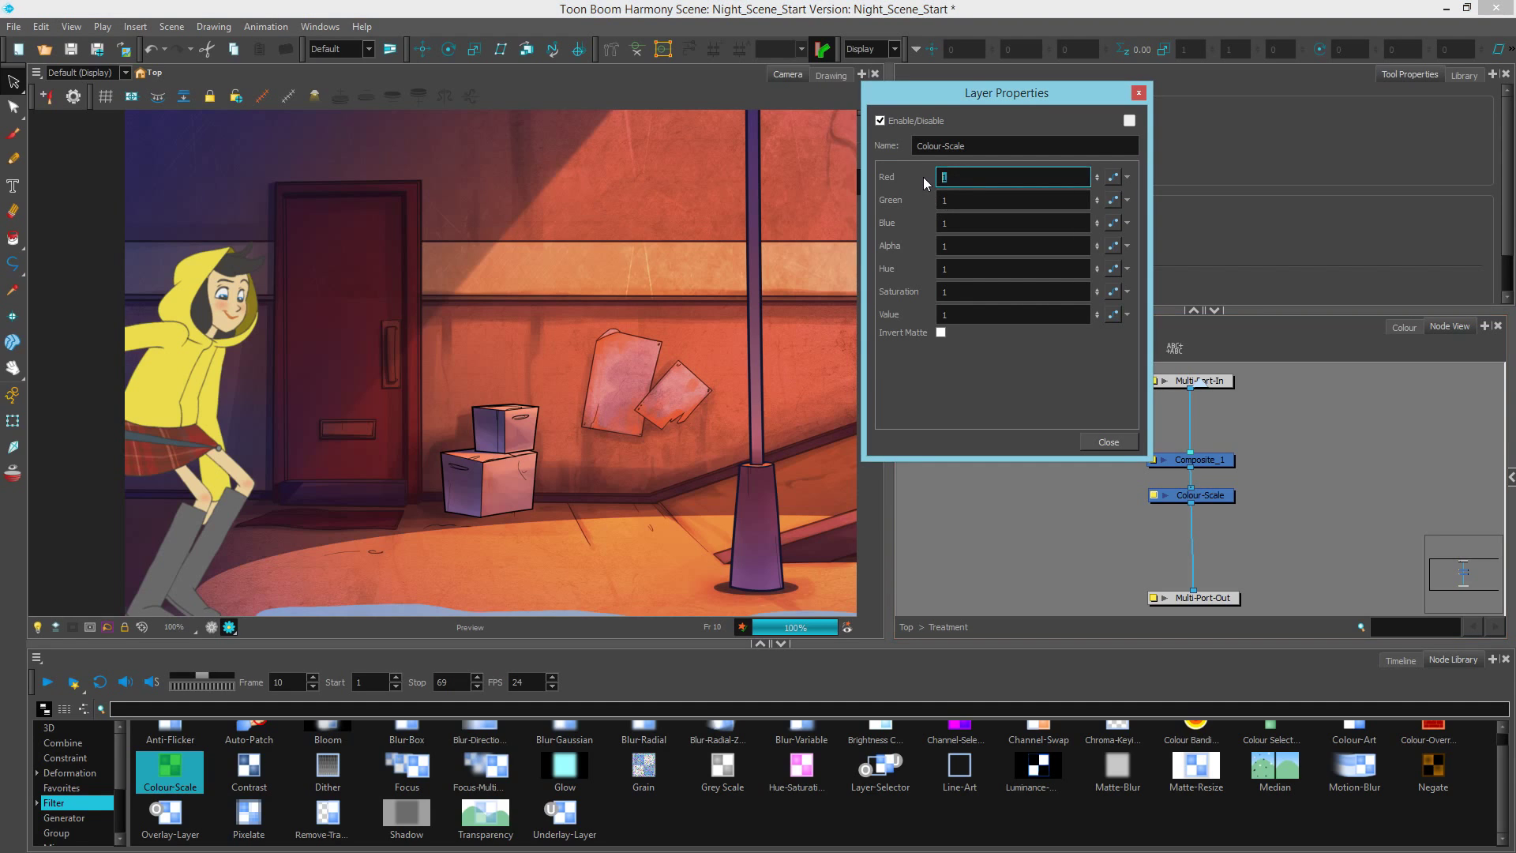
text(.)
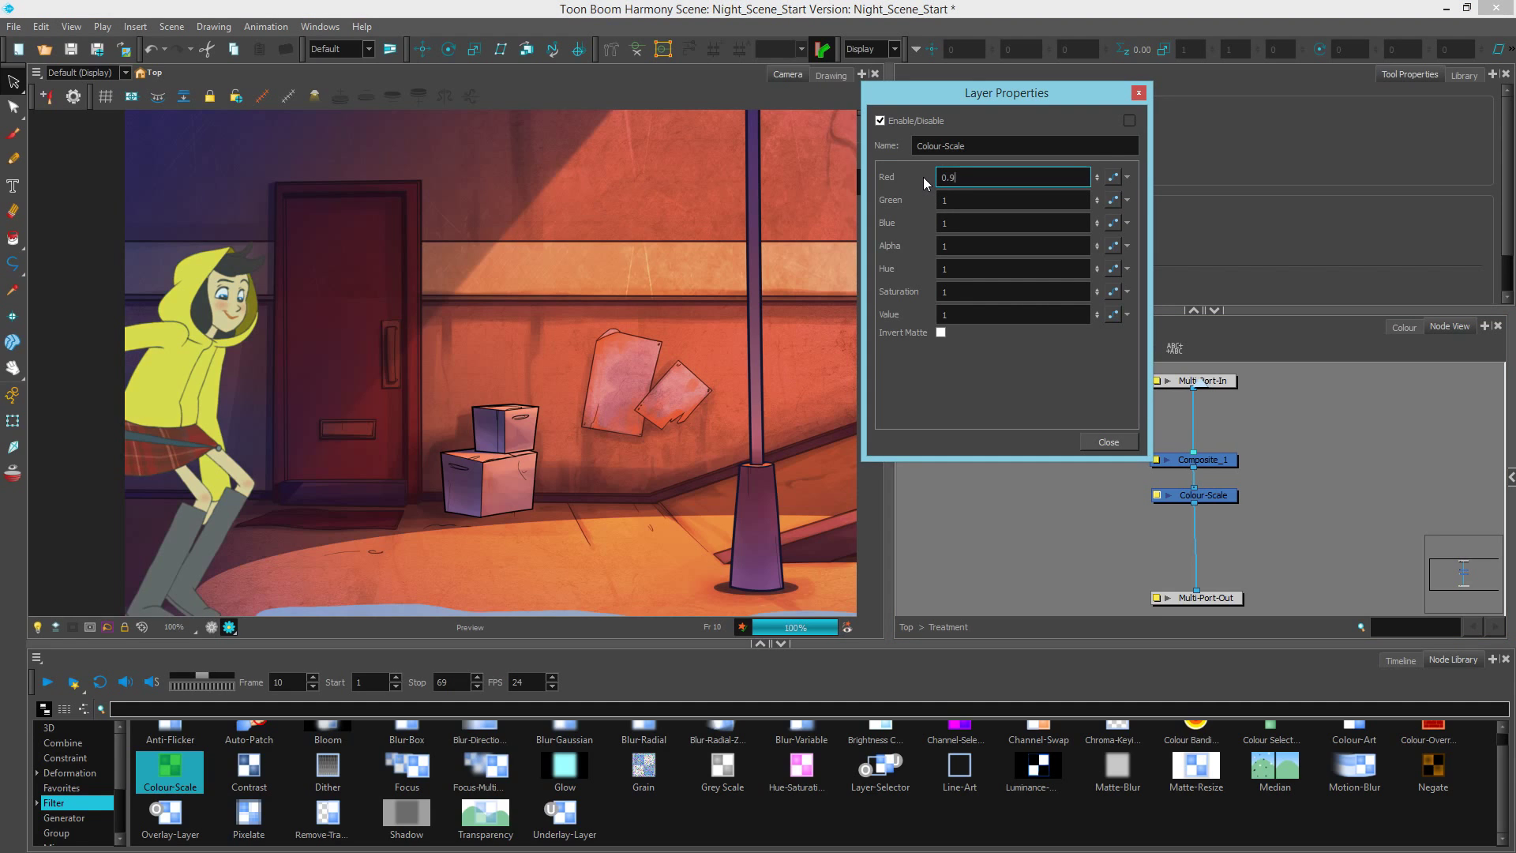
text(9)
key(Tab)
text(.)
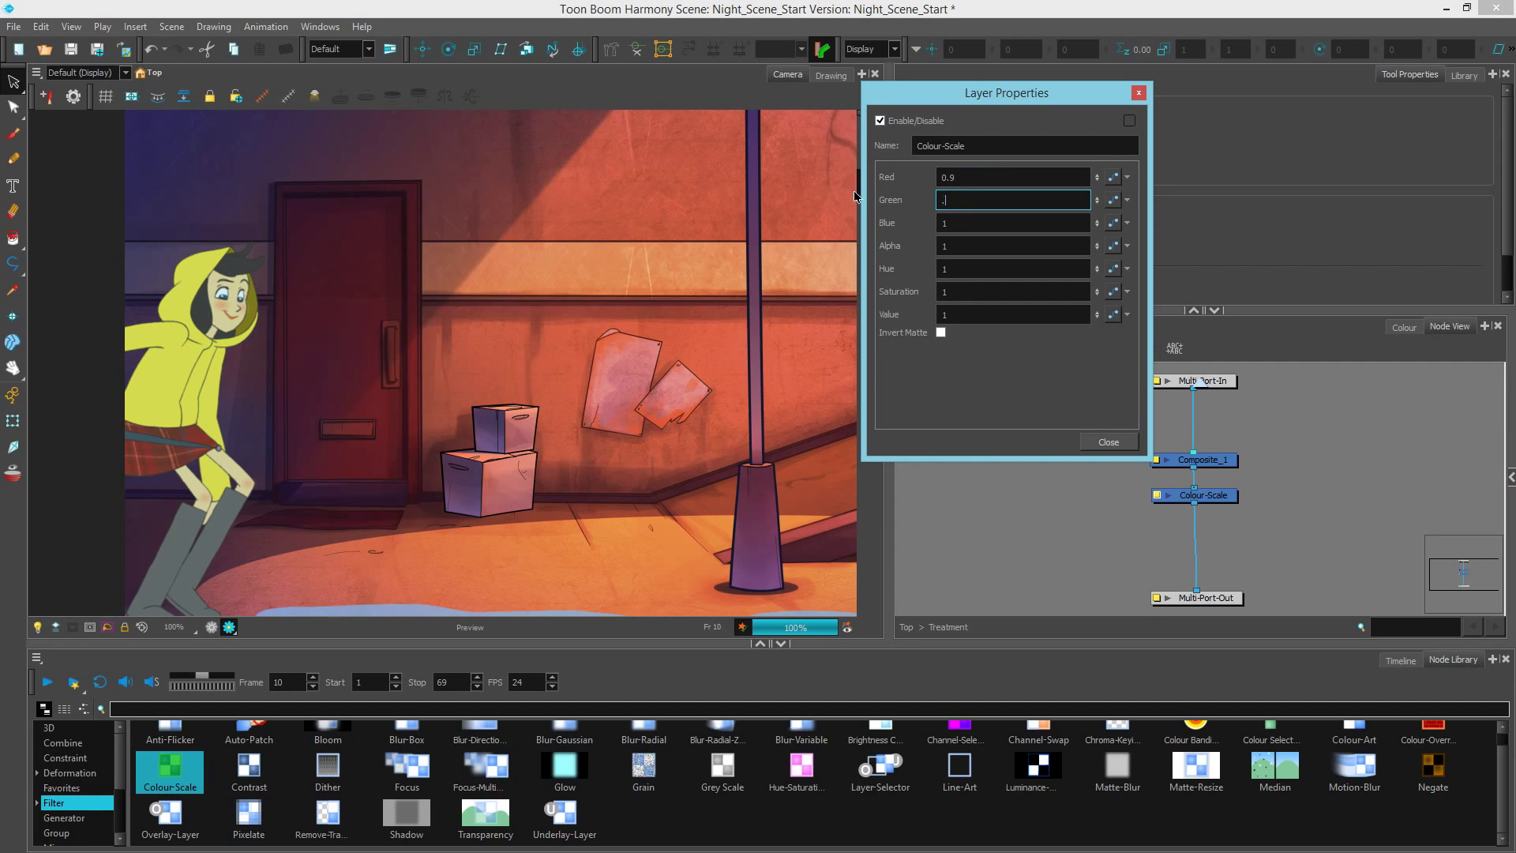
text(8)
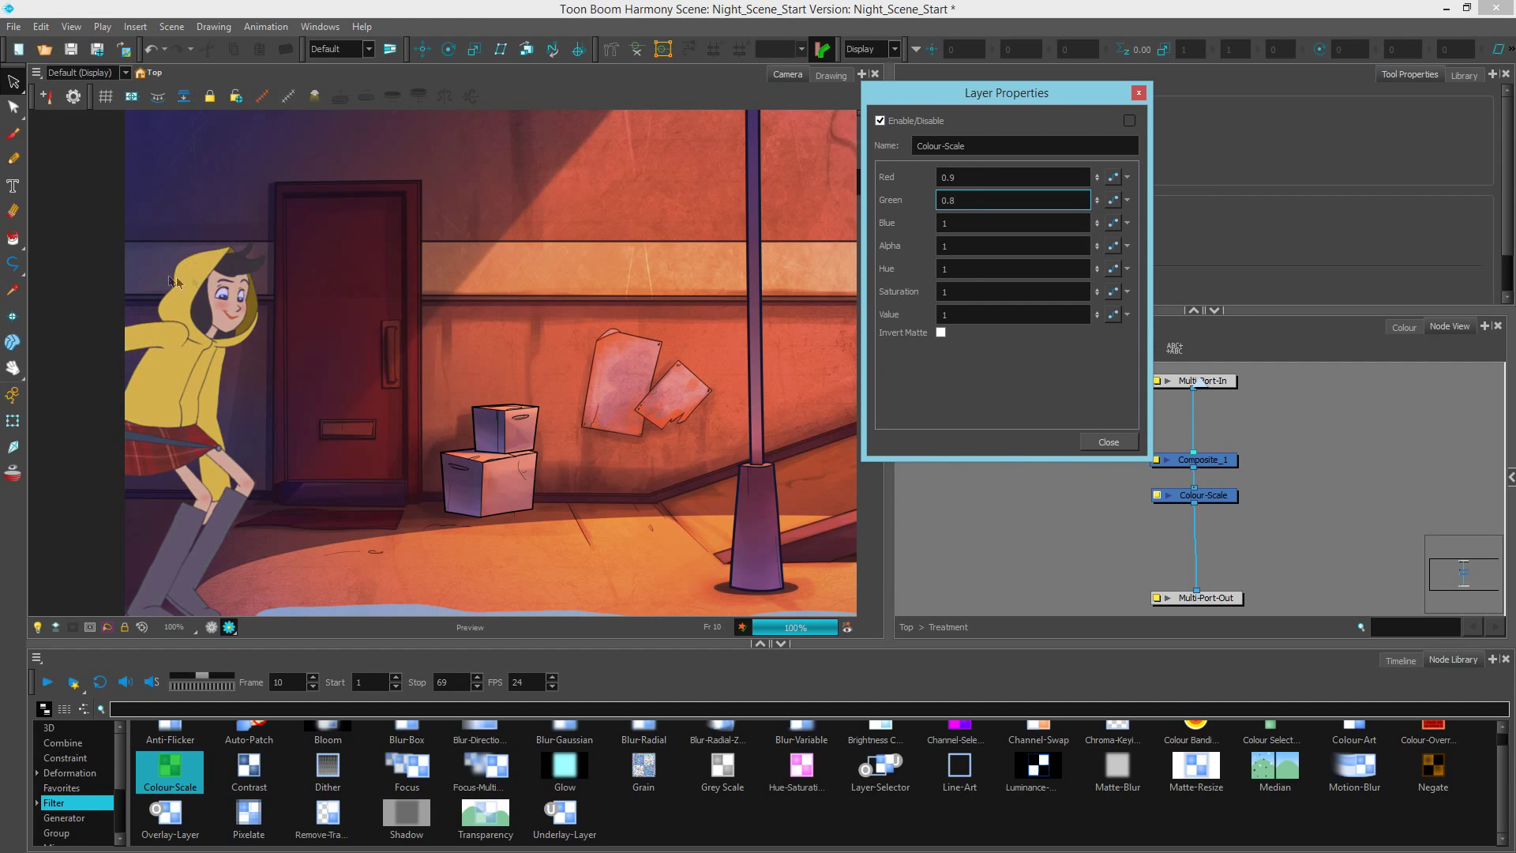
key(shift+Tab)
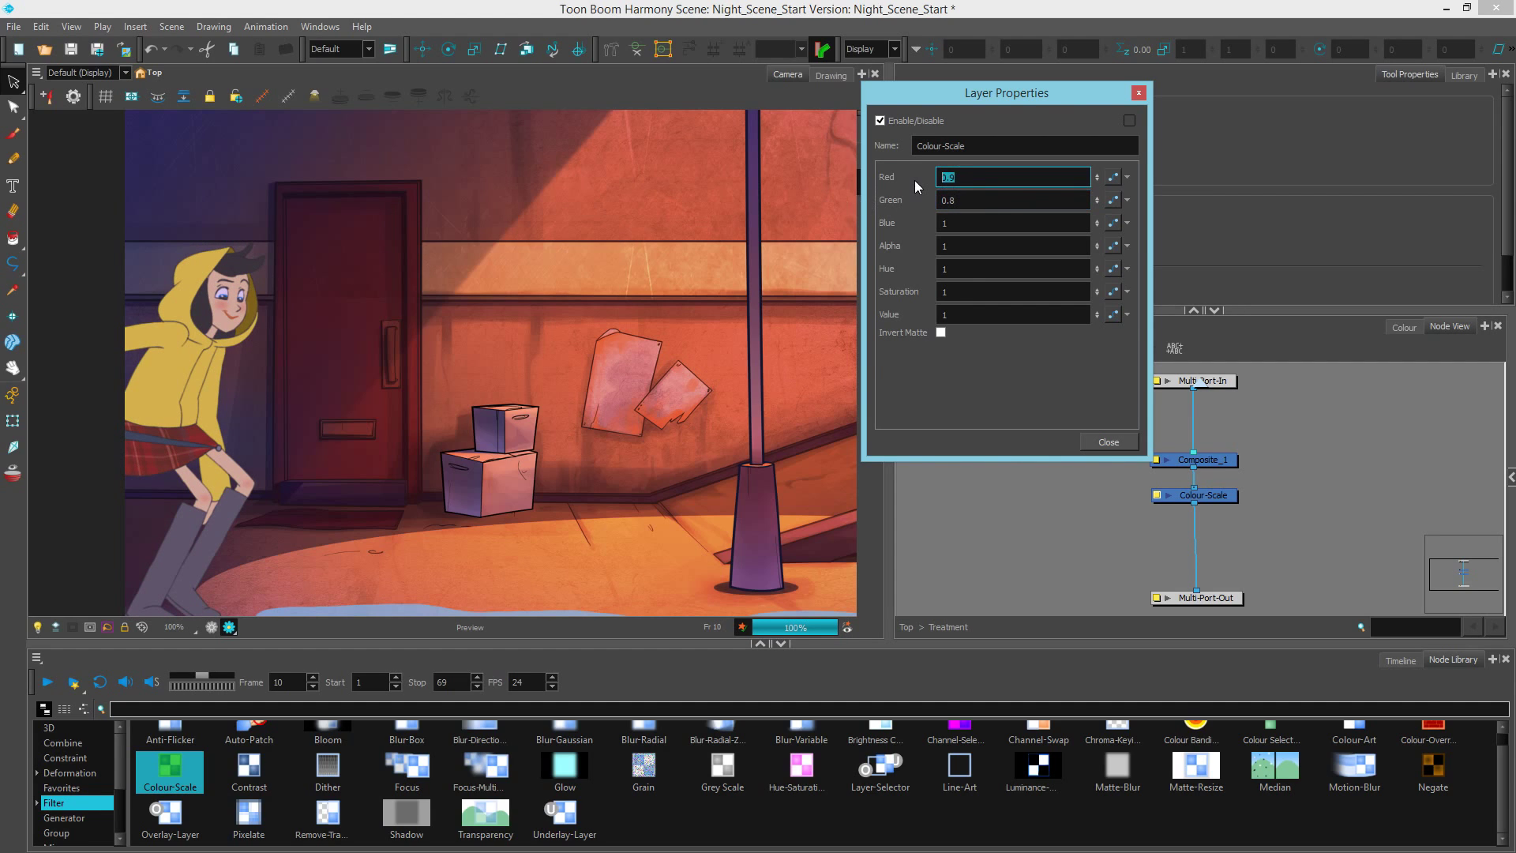
text(0.8)
key(Tab)
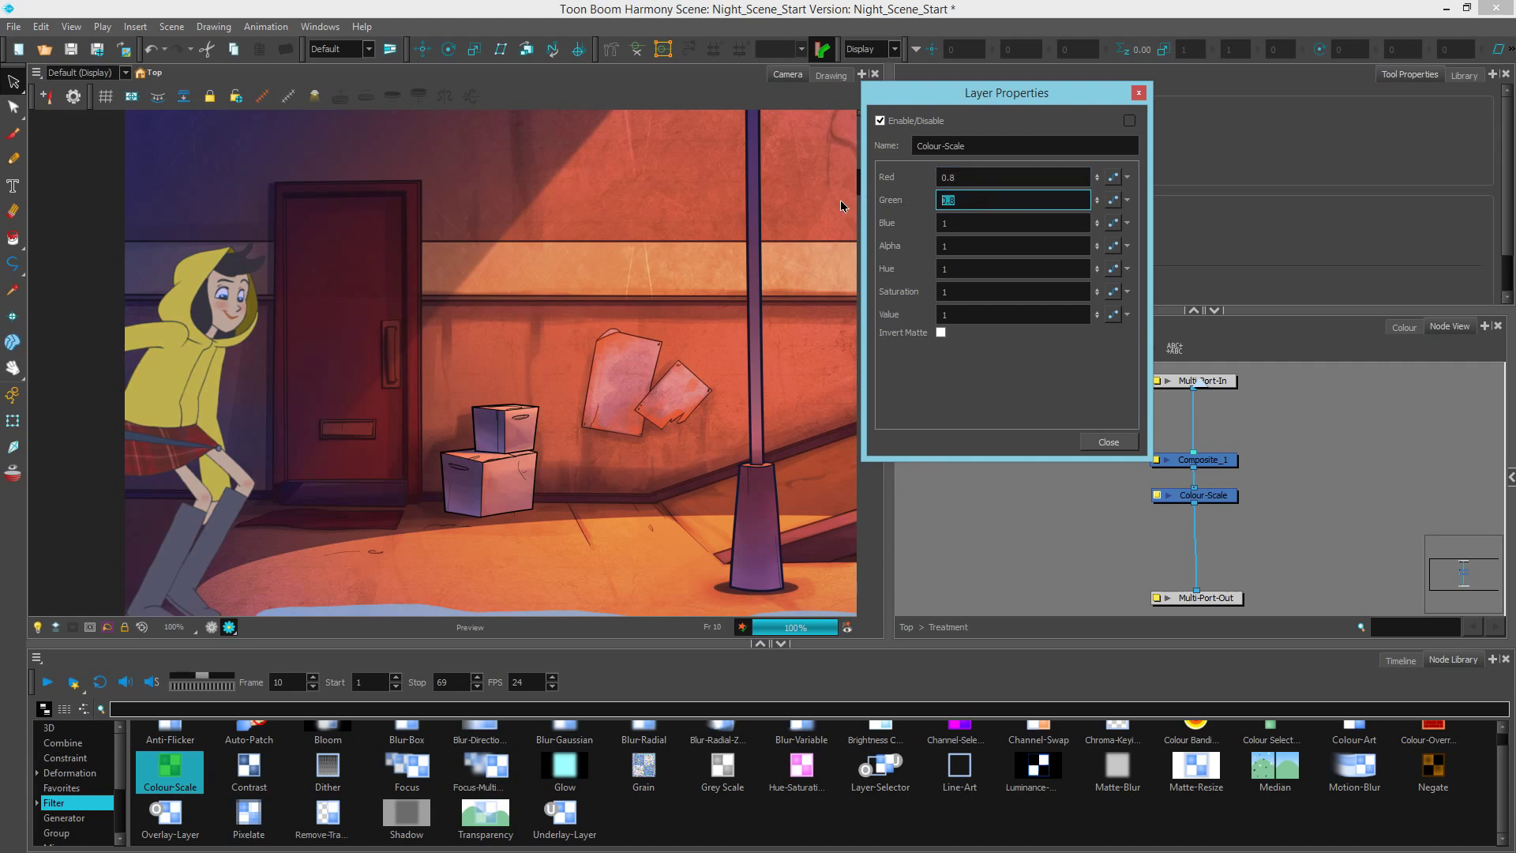
text(.7)
key(Return)
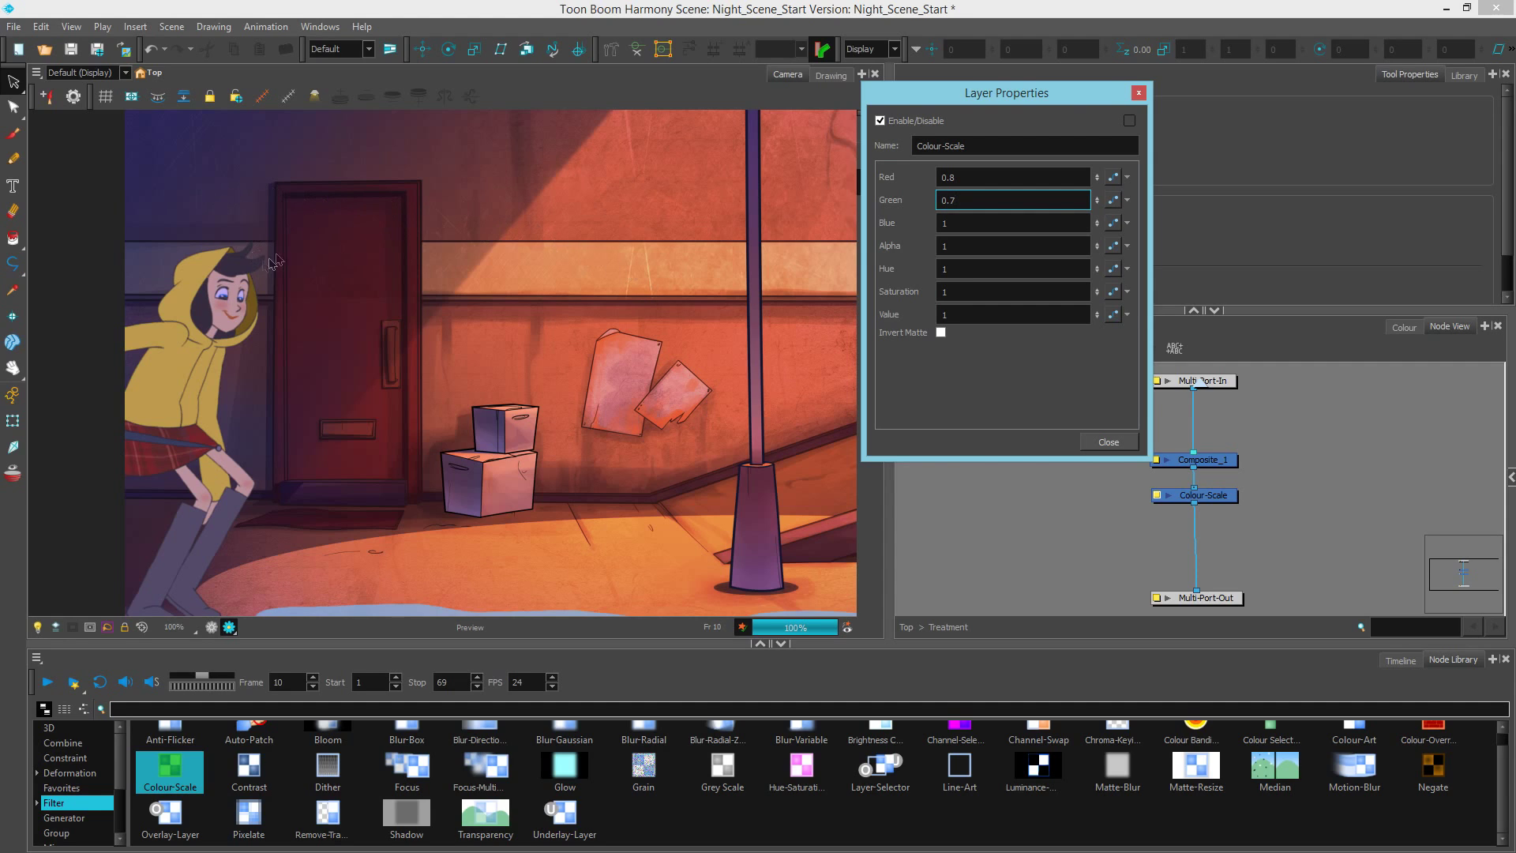
- Set the Colour-Scale Value to 0.8 and close its properties
click(887, 316)
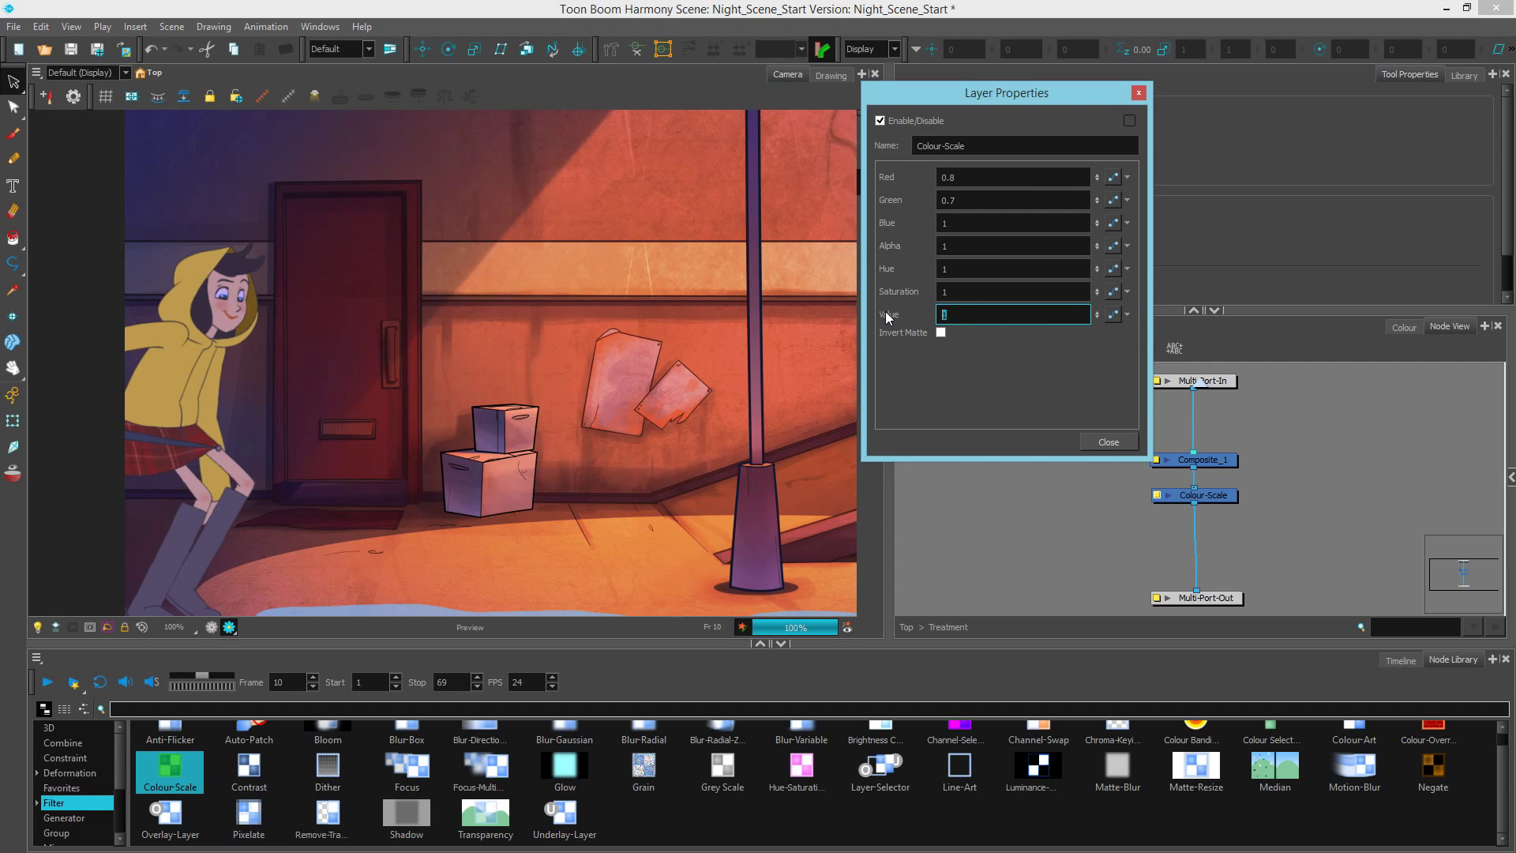
key(Return)
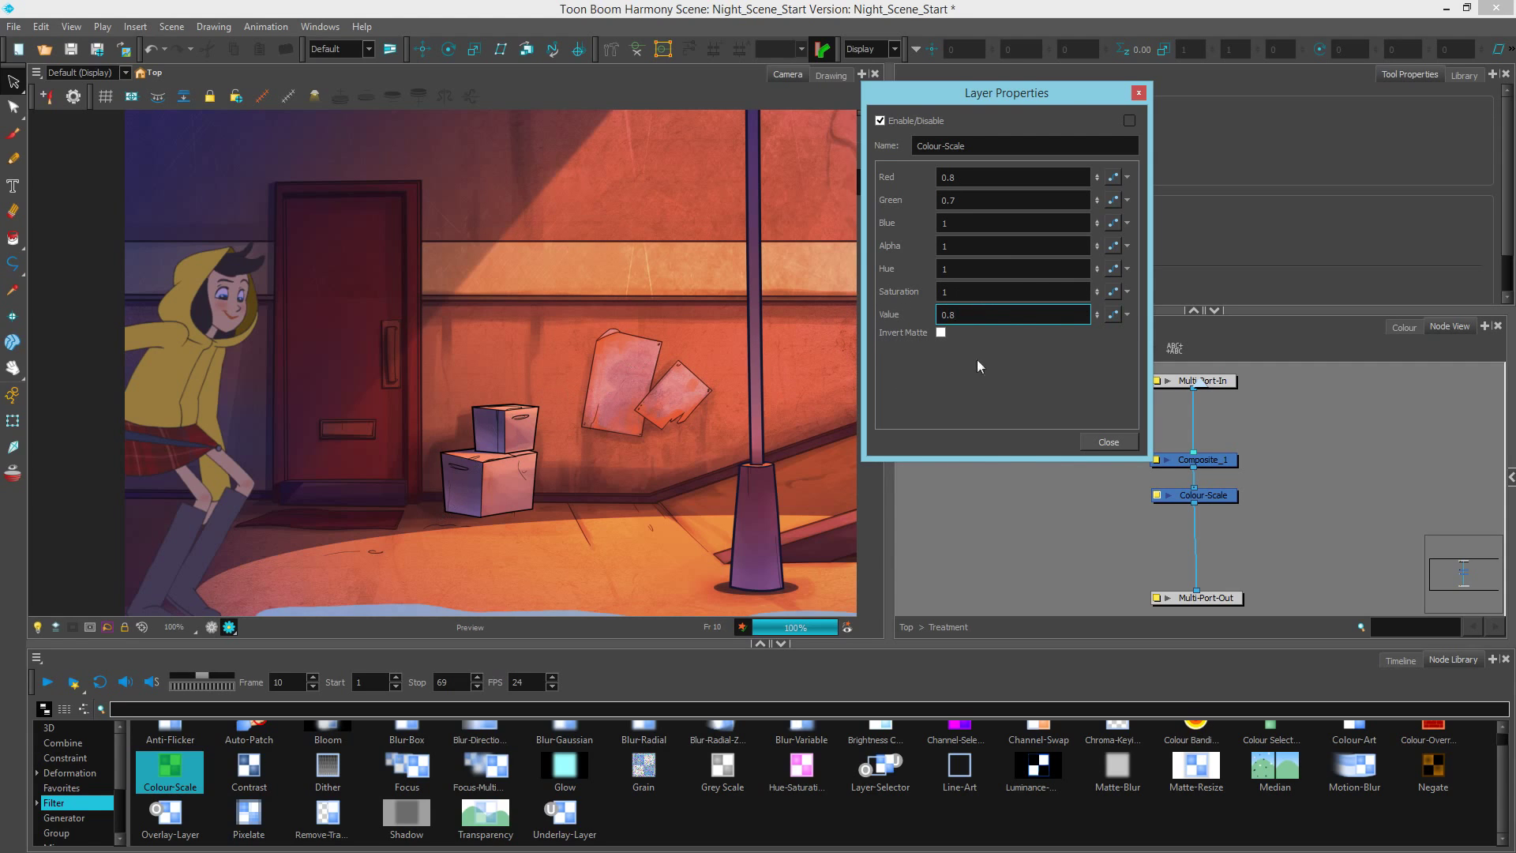
drag(982, 307, 920, 312)
click(979, 316)
click(1109, 442)
- Refresh the preview, move Composite_1 up, and add a Colour-Override node into Treatment
click(448, 456)
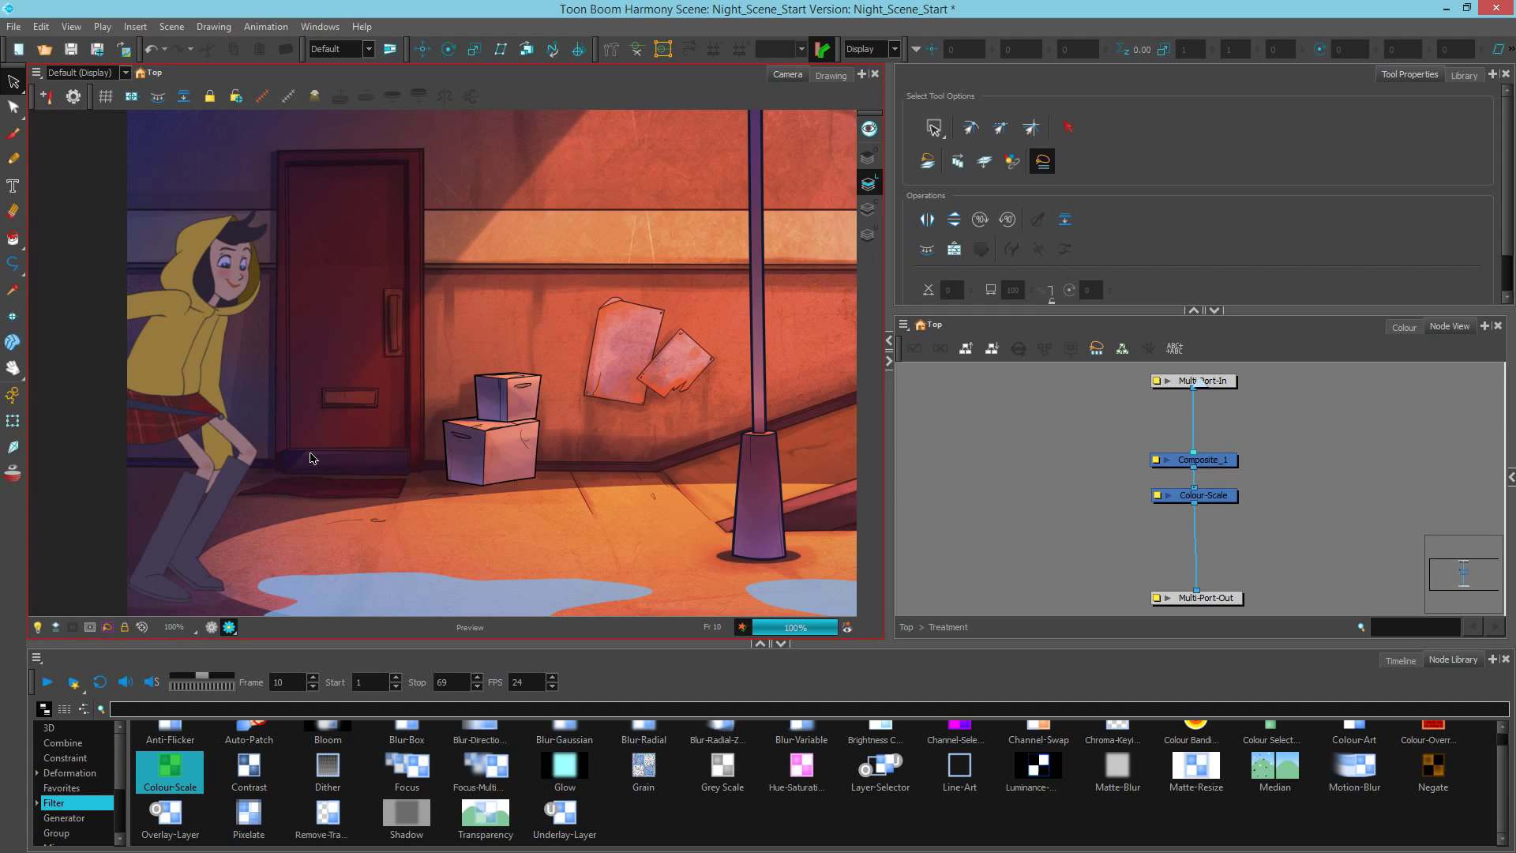
drag(1200, 464, 1228, 452)
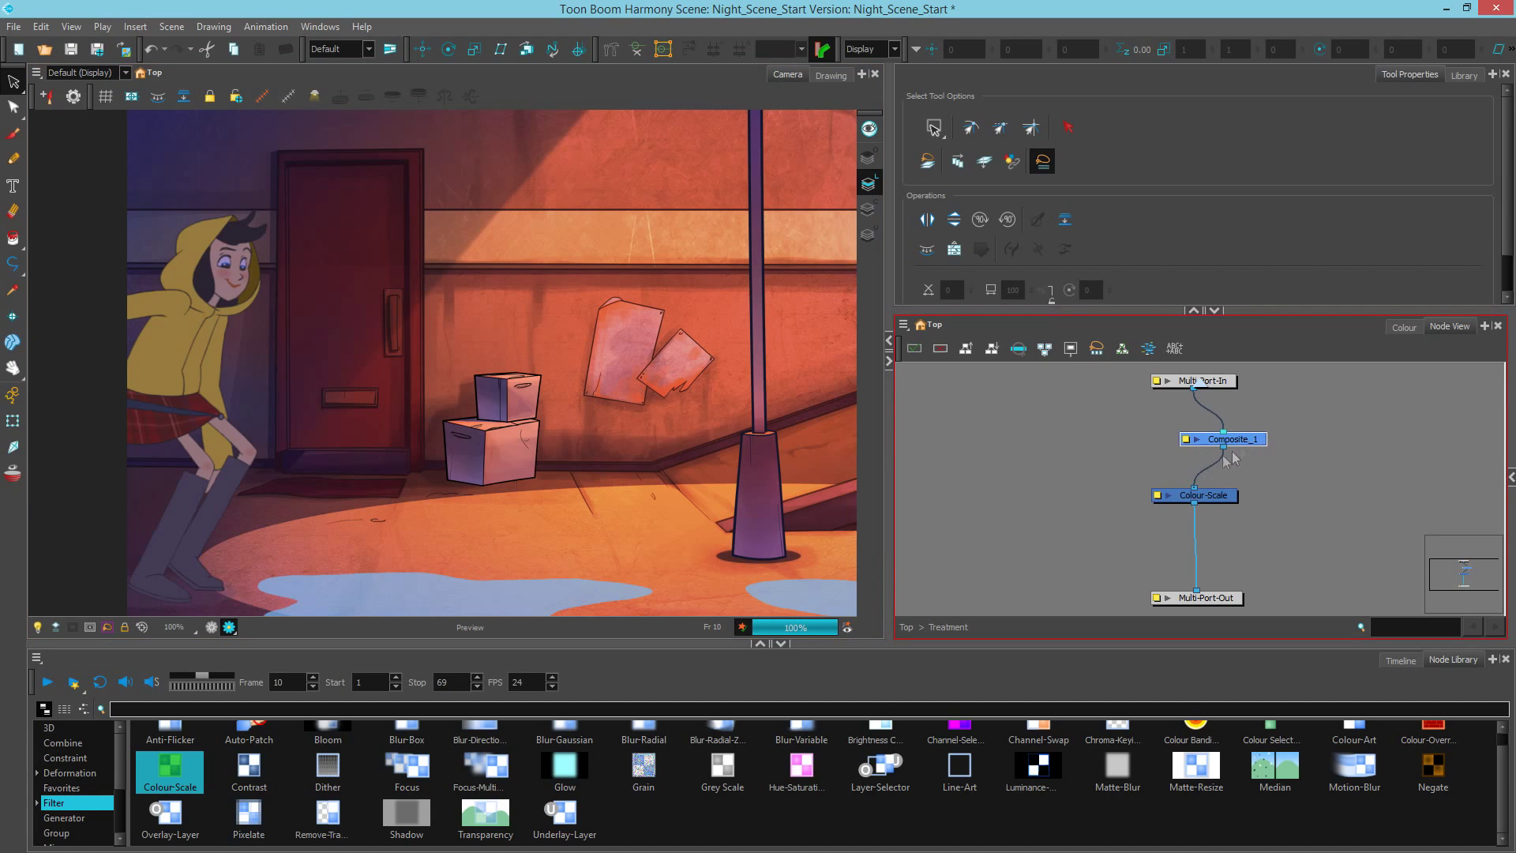
click(577, 776)
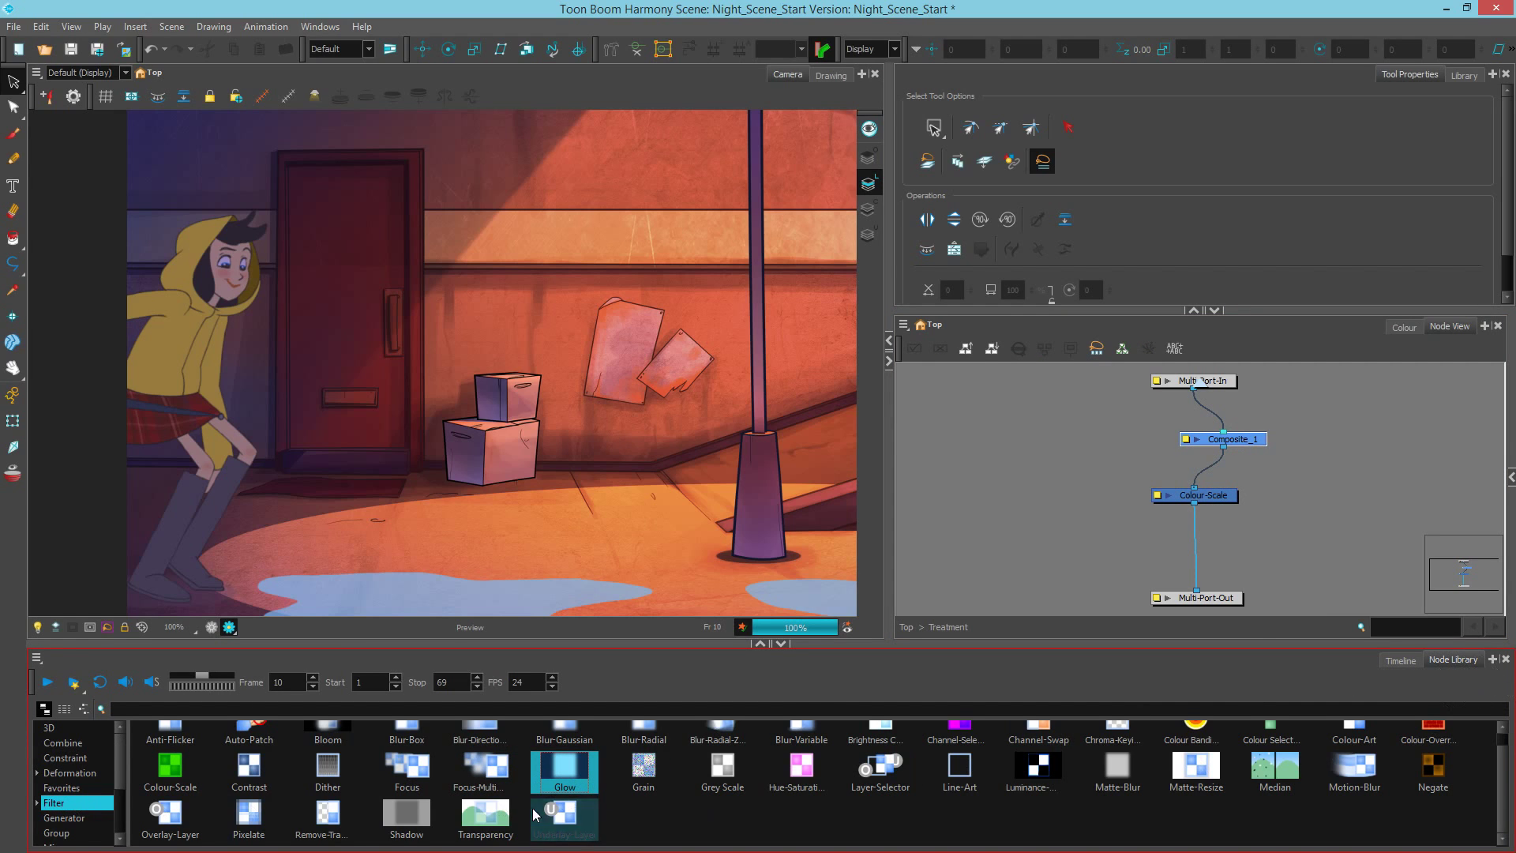
scroll(529, 808, up, 1)
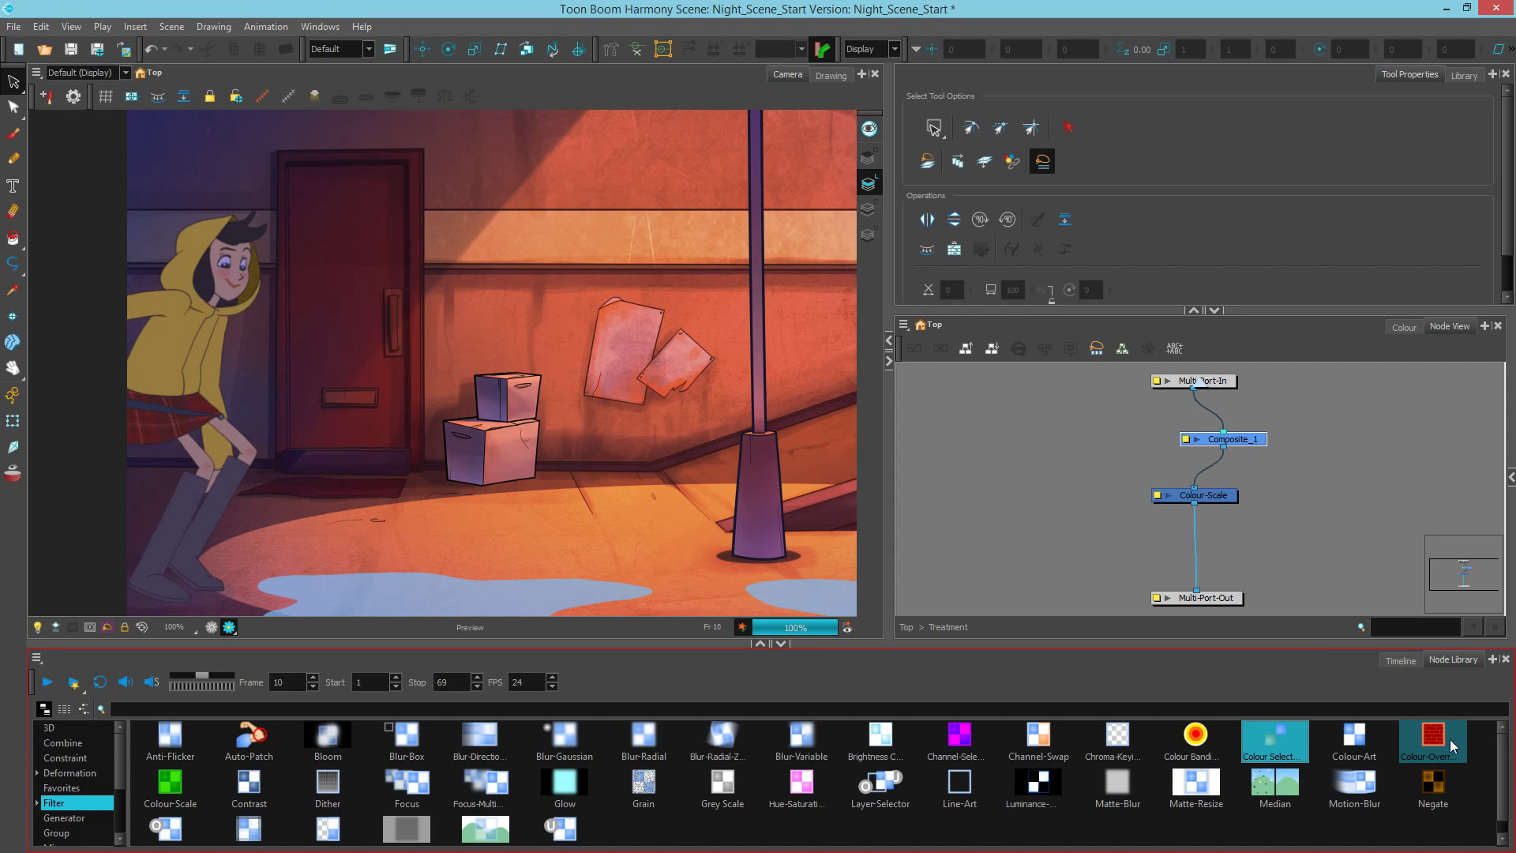
drag(1445, 746, 1005, 550)
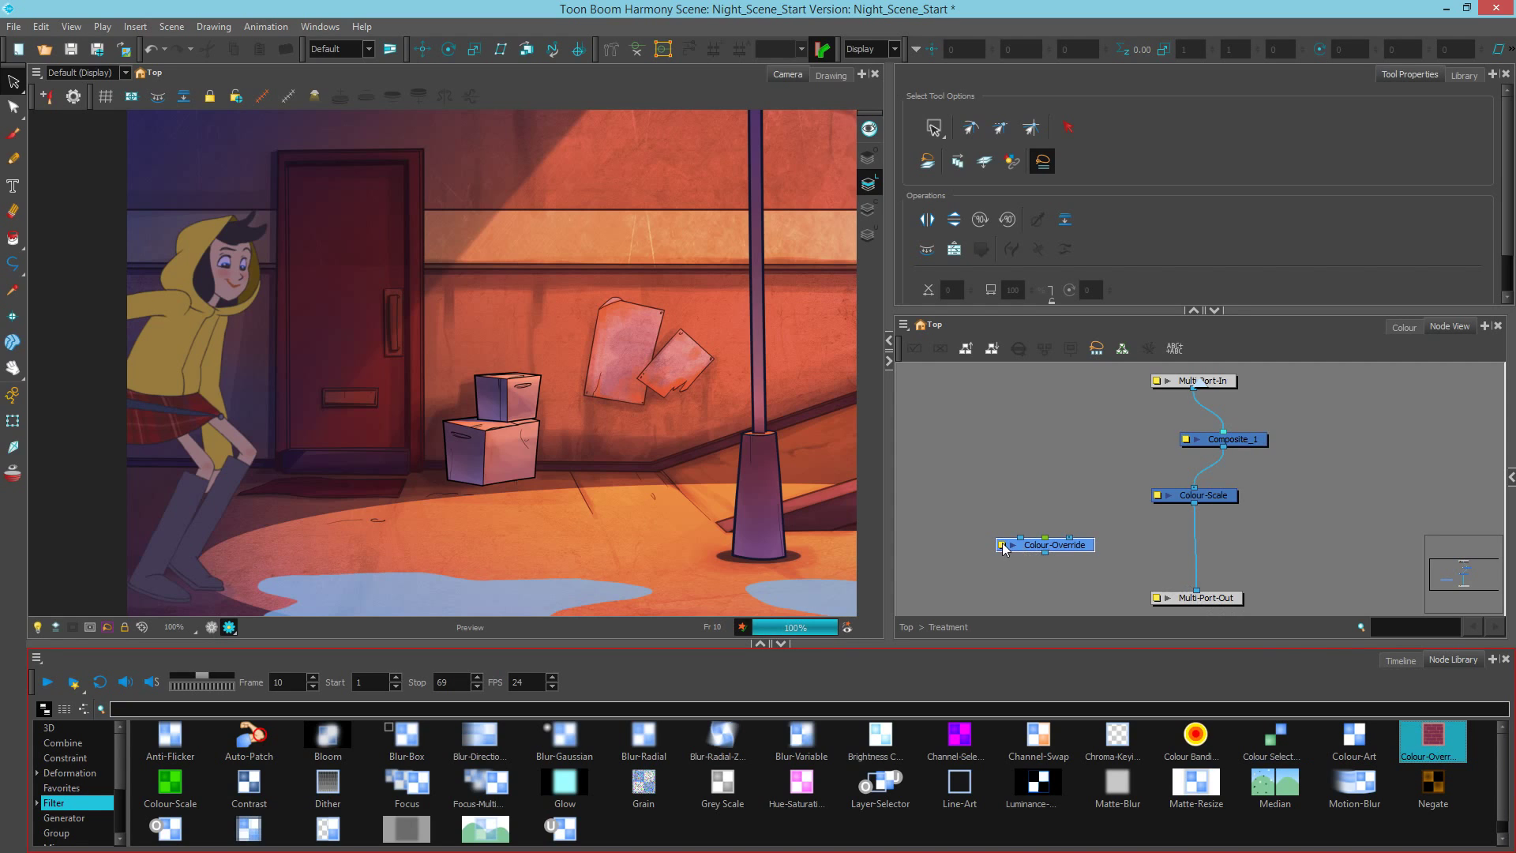
- Delete the Colour-Override node and add a Colour-Selector node left of Composite_1
click(1002, 546)
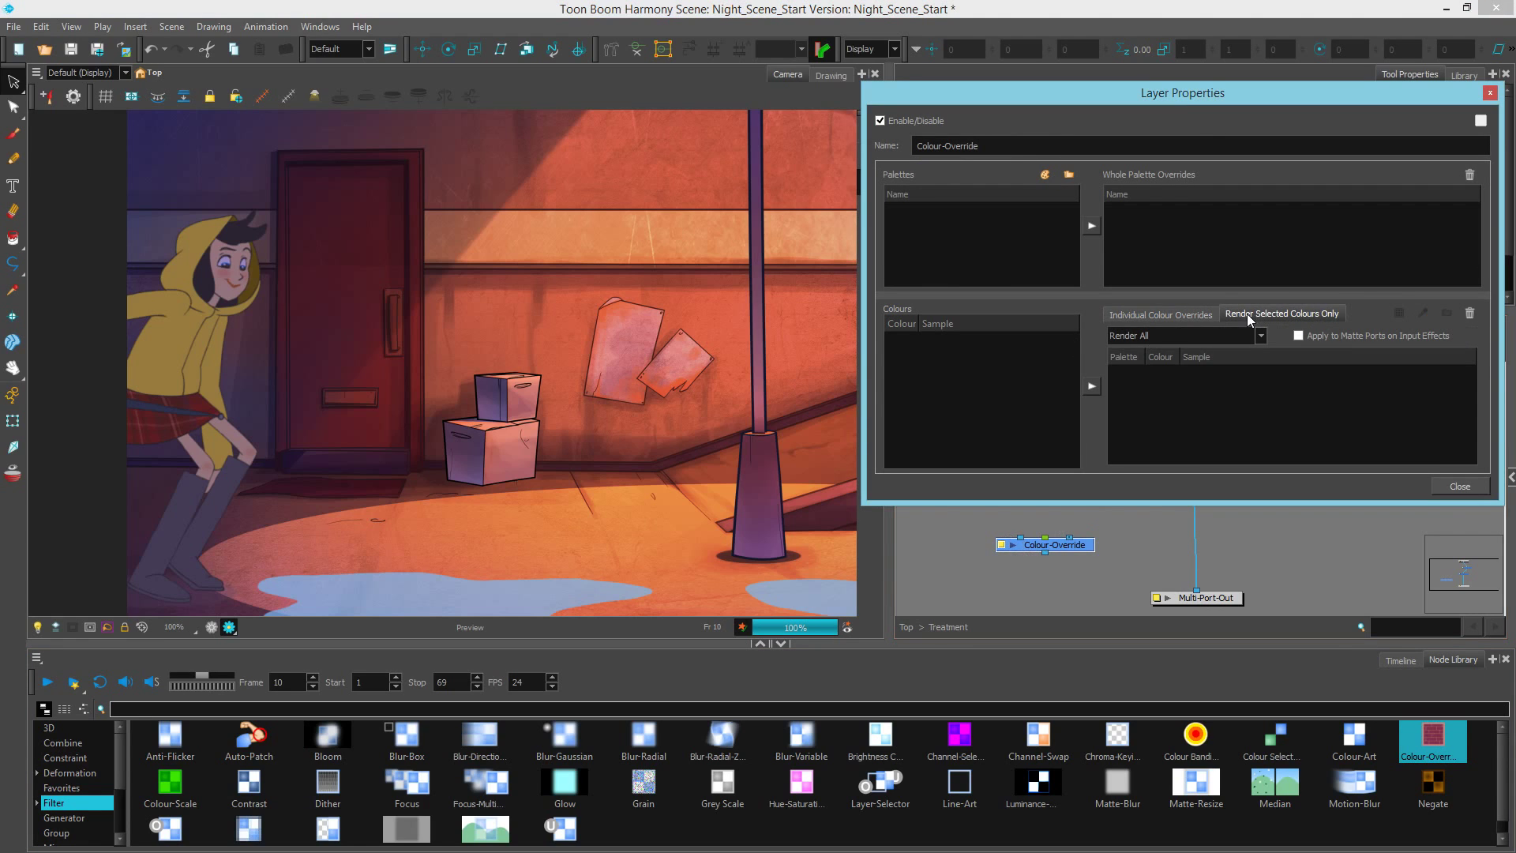
click(1232, 335)
click(1231, 349)
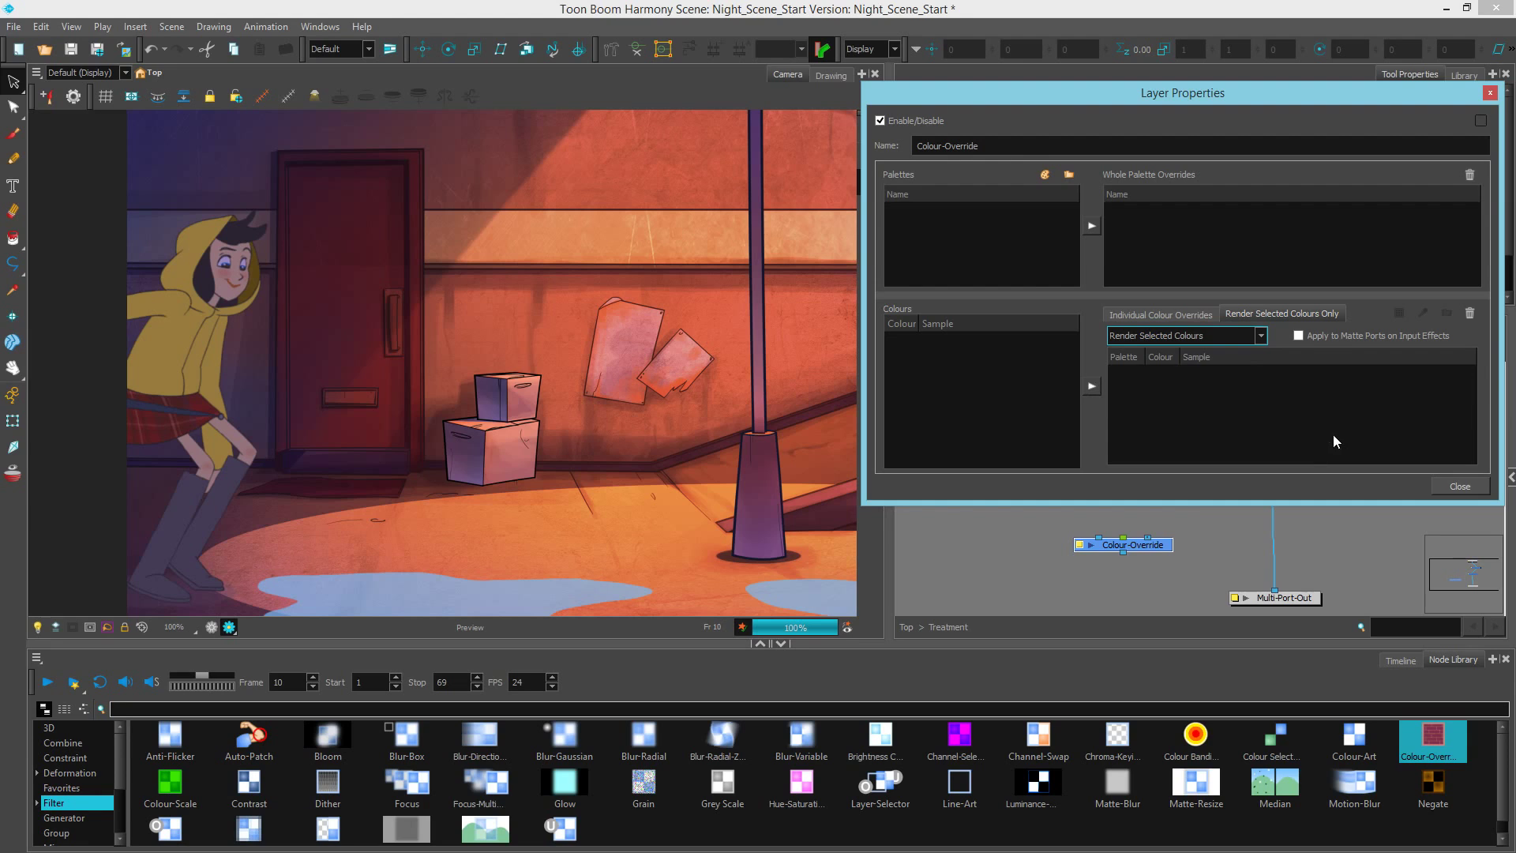
click(1457, 485)
key(Delete)
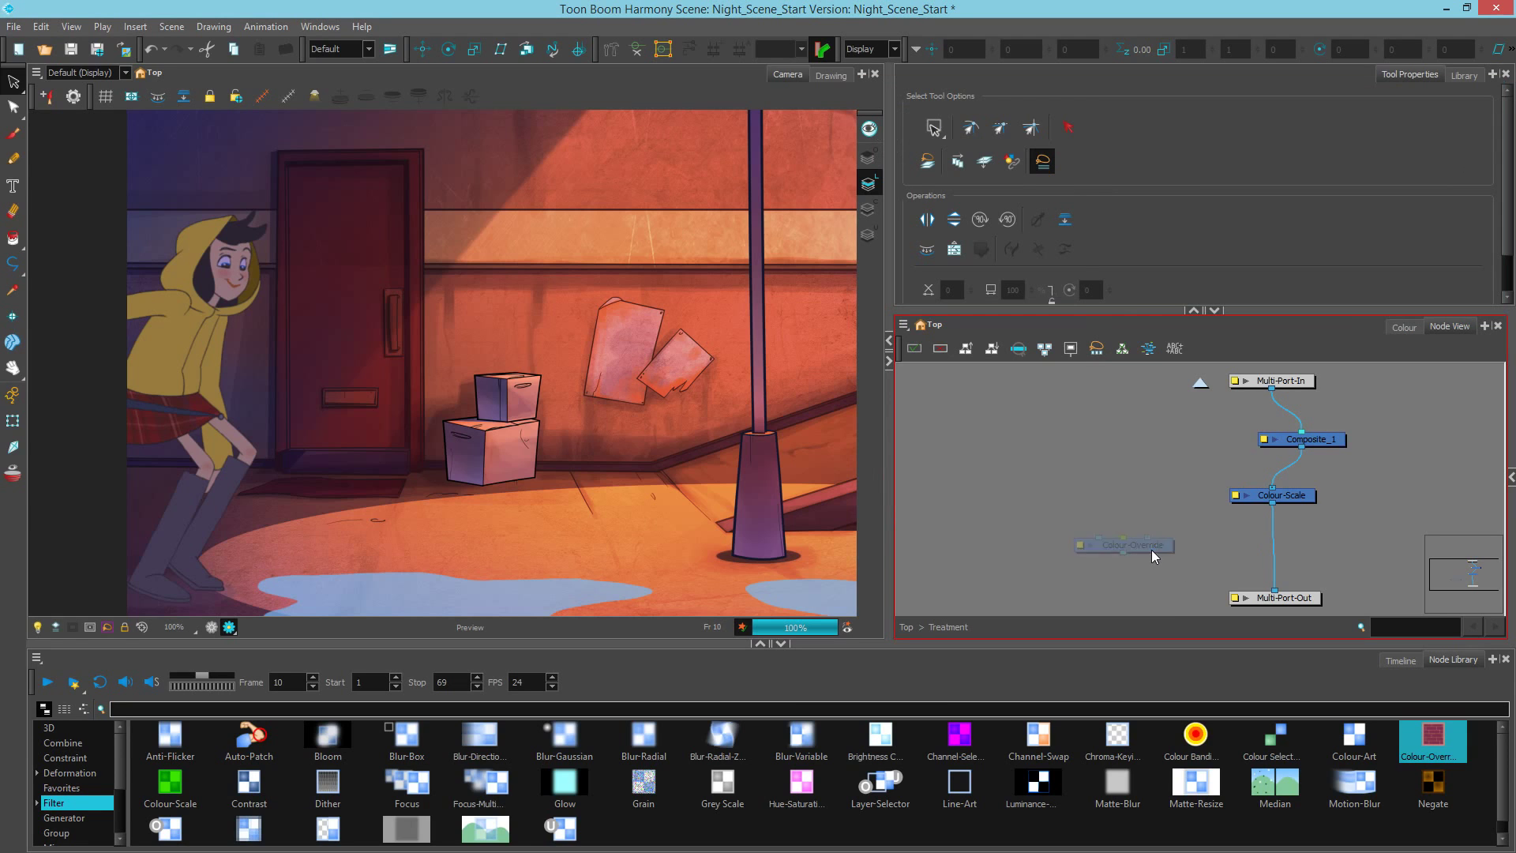
click(1291, 750)
drag(1292, 750, 1192, 440)
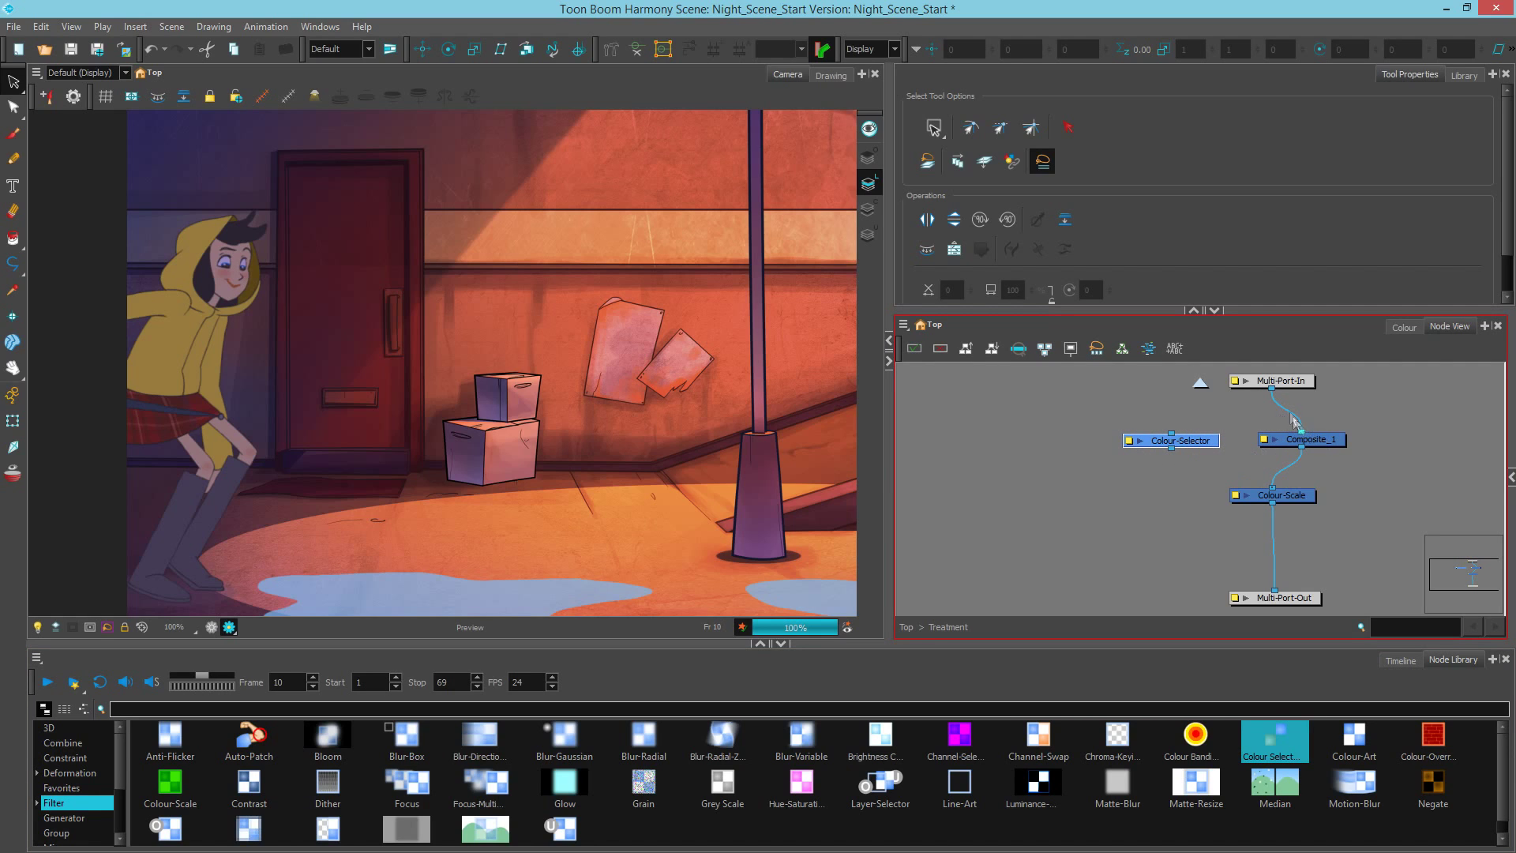
- Cable Multi-Port-In into Colour-Selector and Colour-Selector into Colour-Scale's Matte port
drag(1273, 390, 1171, 434)
drag(1173, 450, 1236, 495)
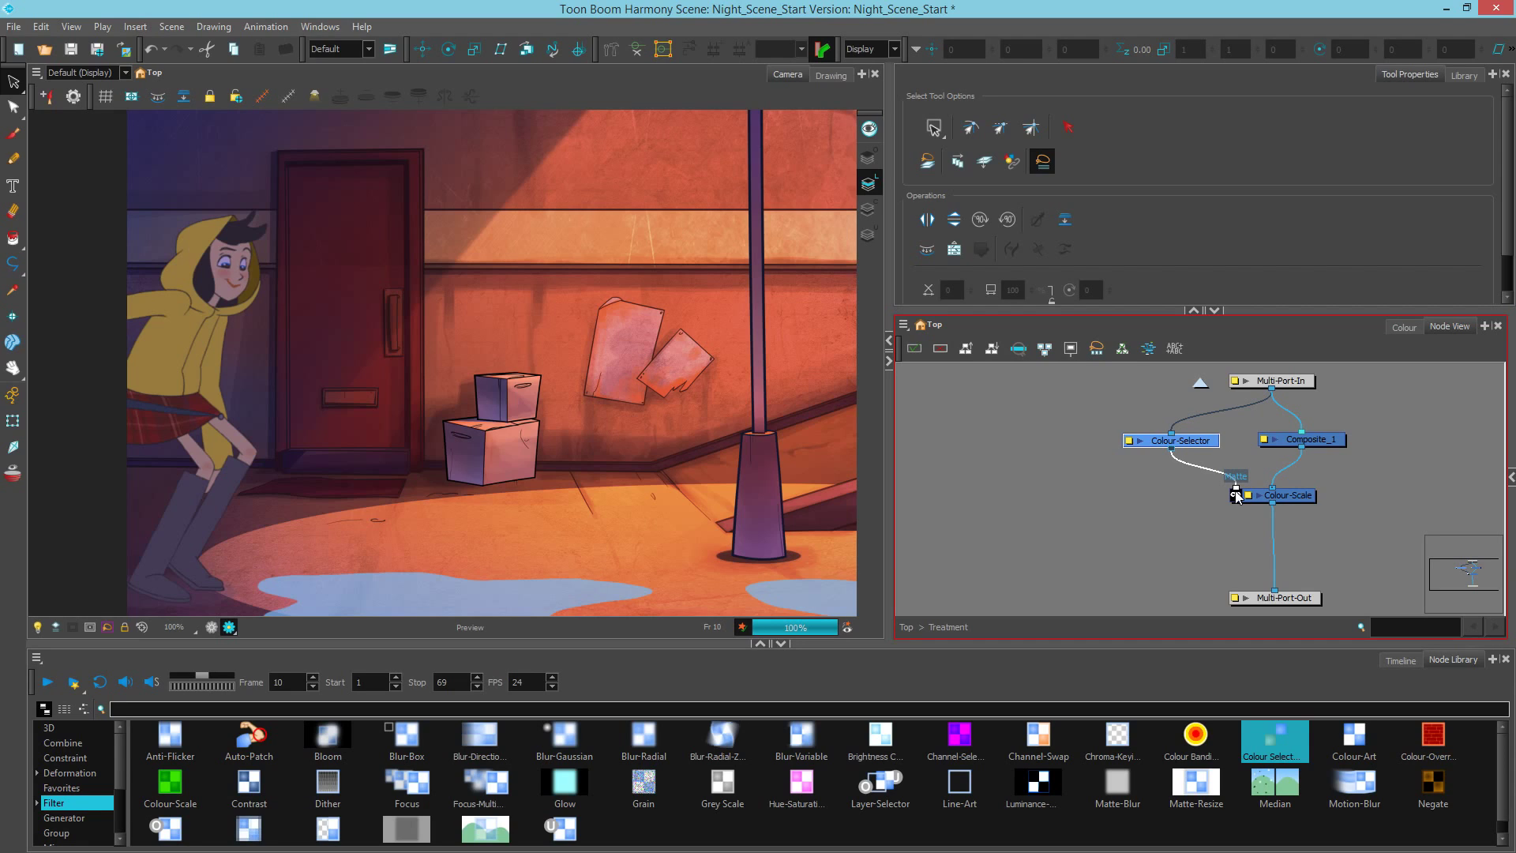
drag(1236, 495, 1237, 495)
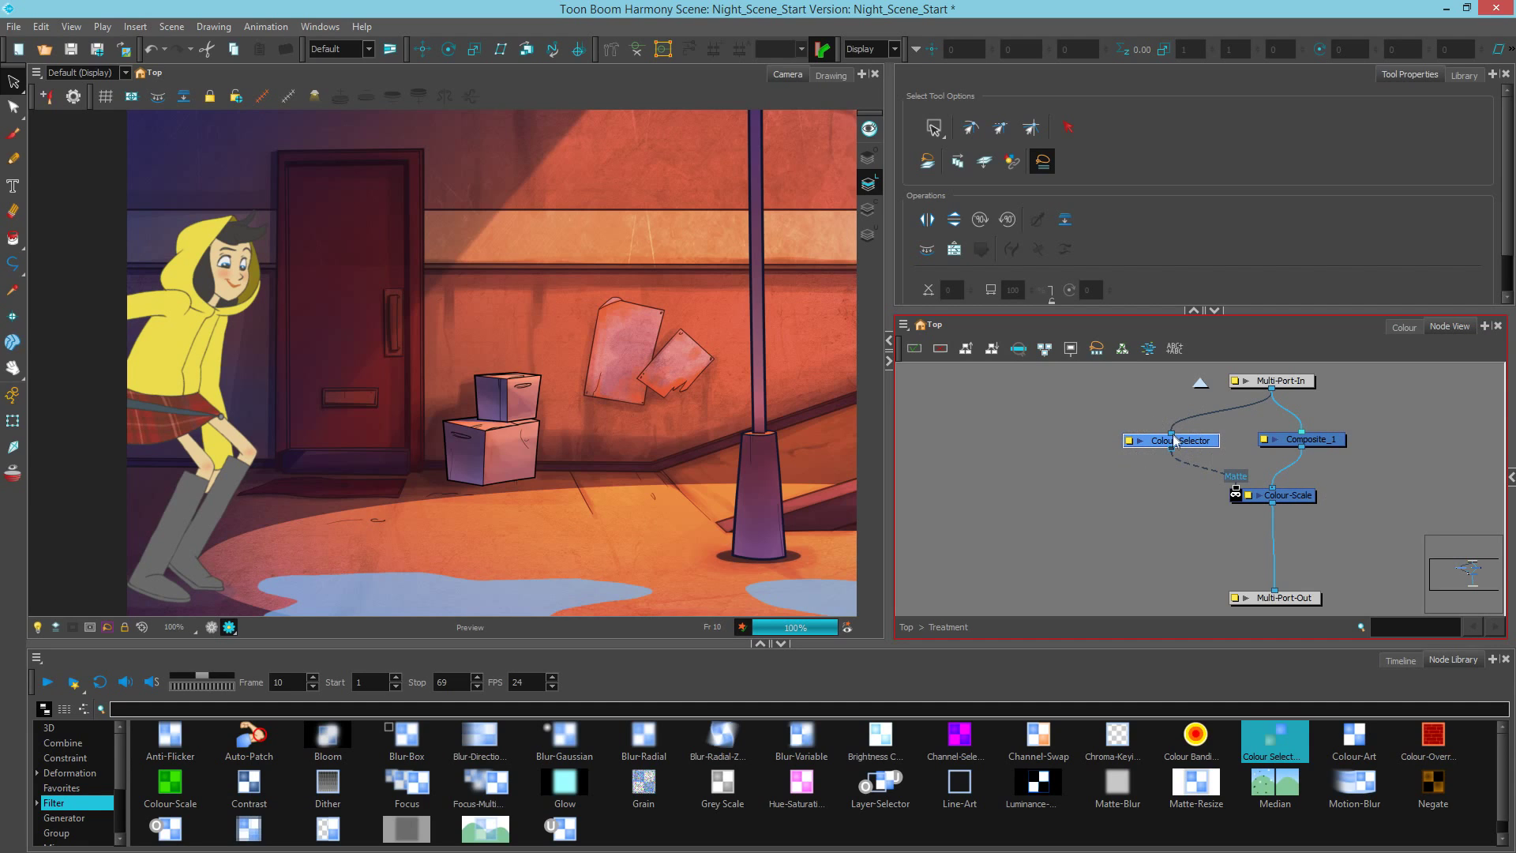
- Enable Invert Matte on Colour-Scale and nudge the Colour-Selector node slightly up-right
double_click(1250, 498)
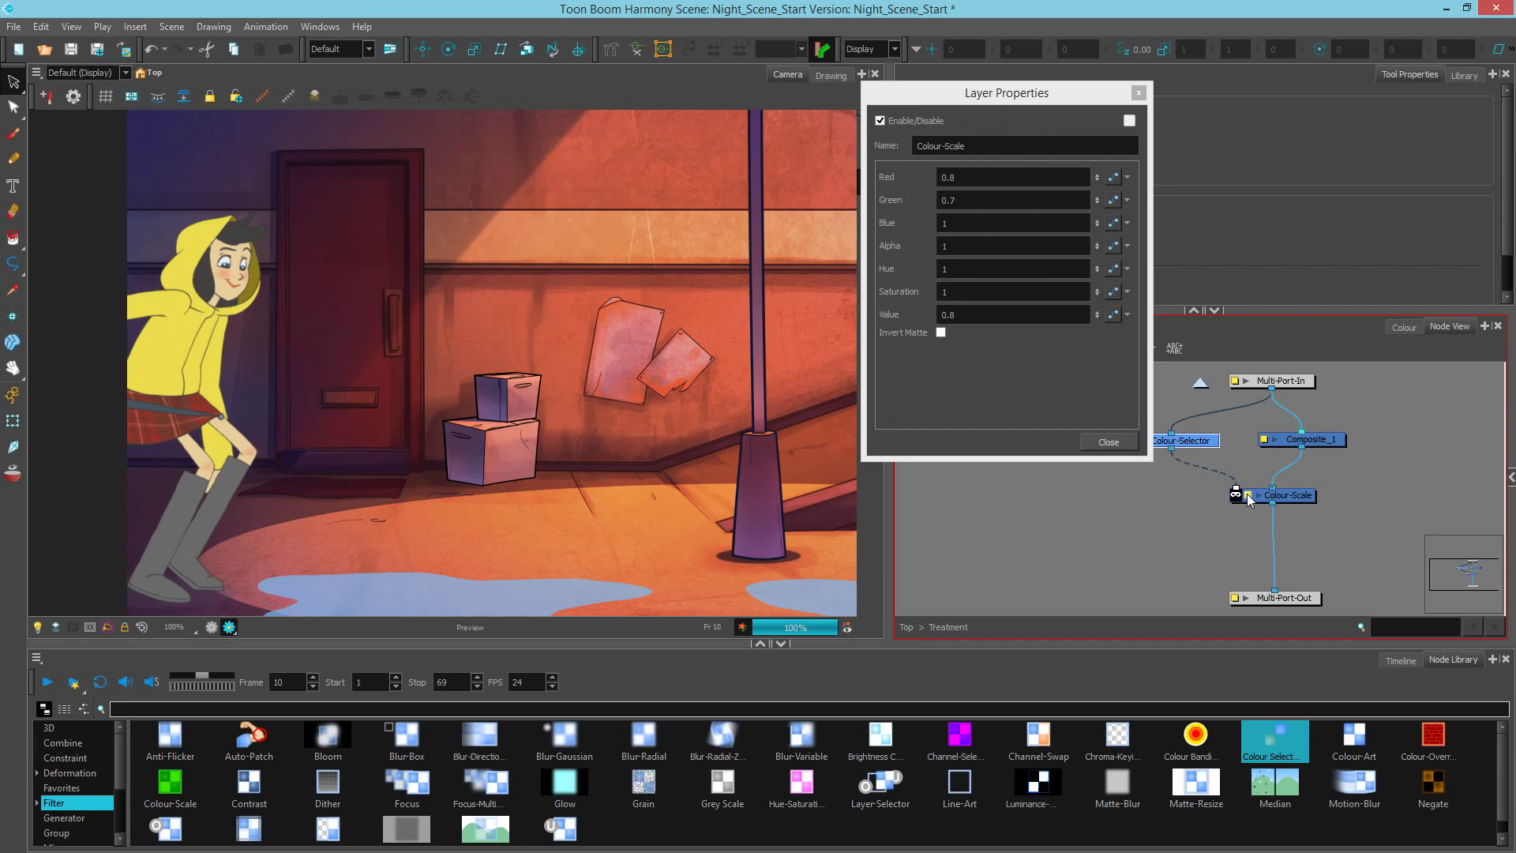
click(942, 333)
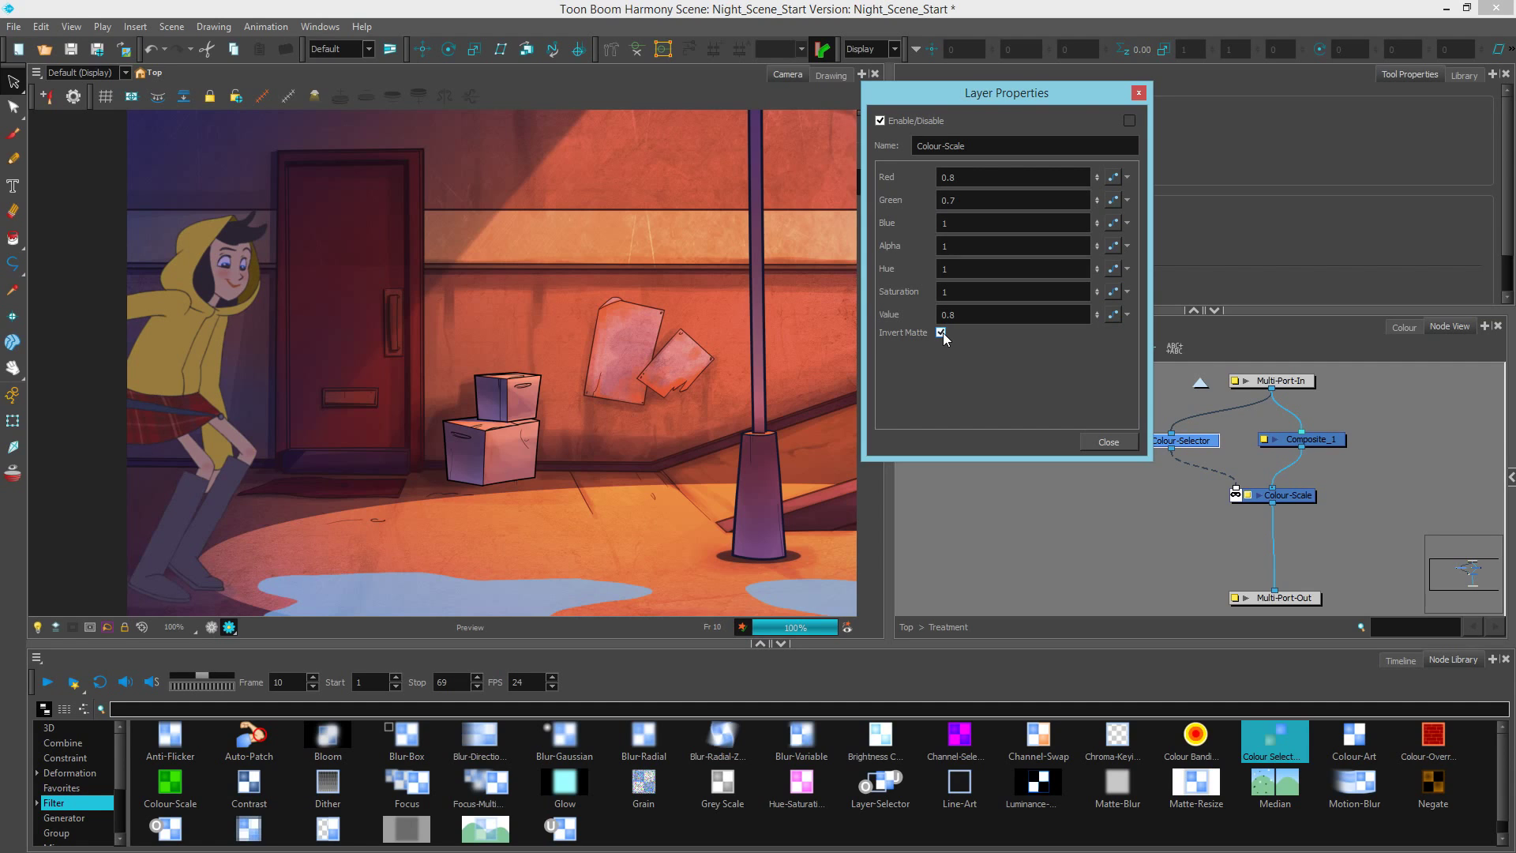
click(1108, 442)
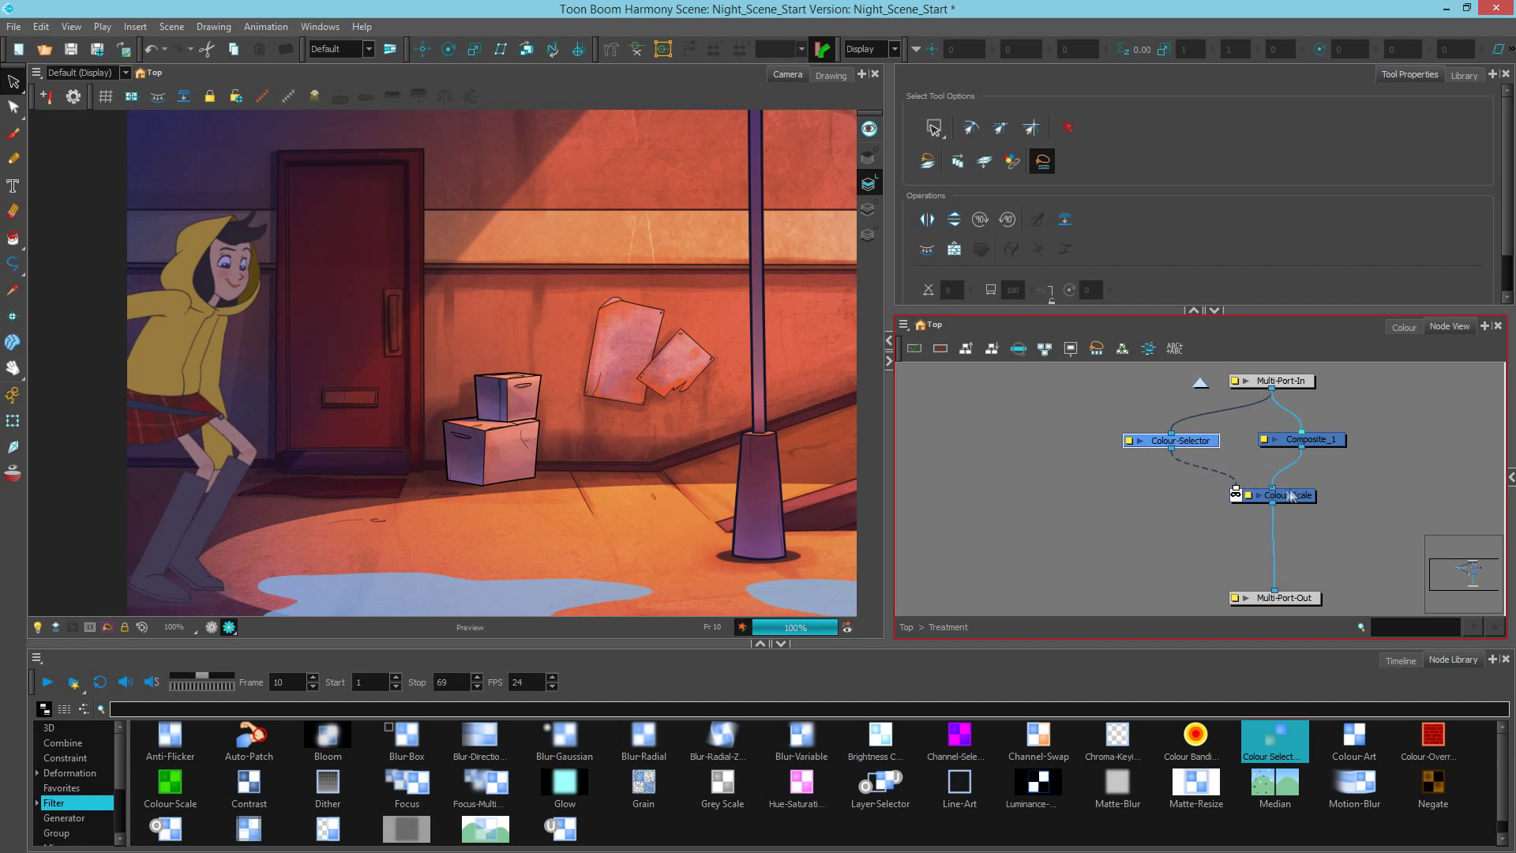
drag(1207, 450, 1216, 448)
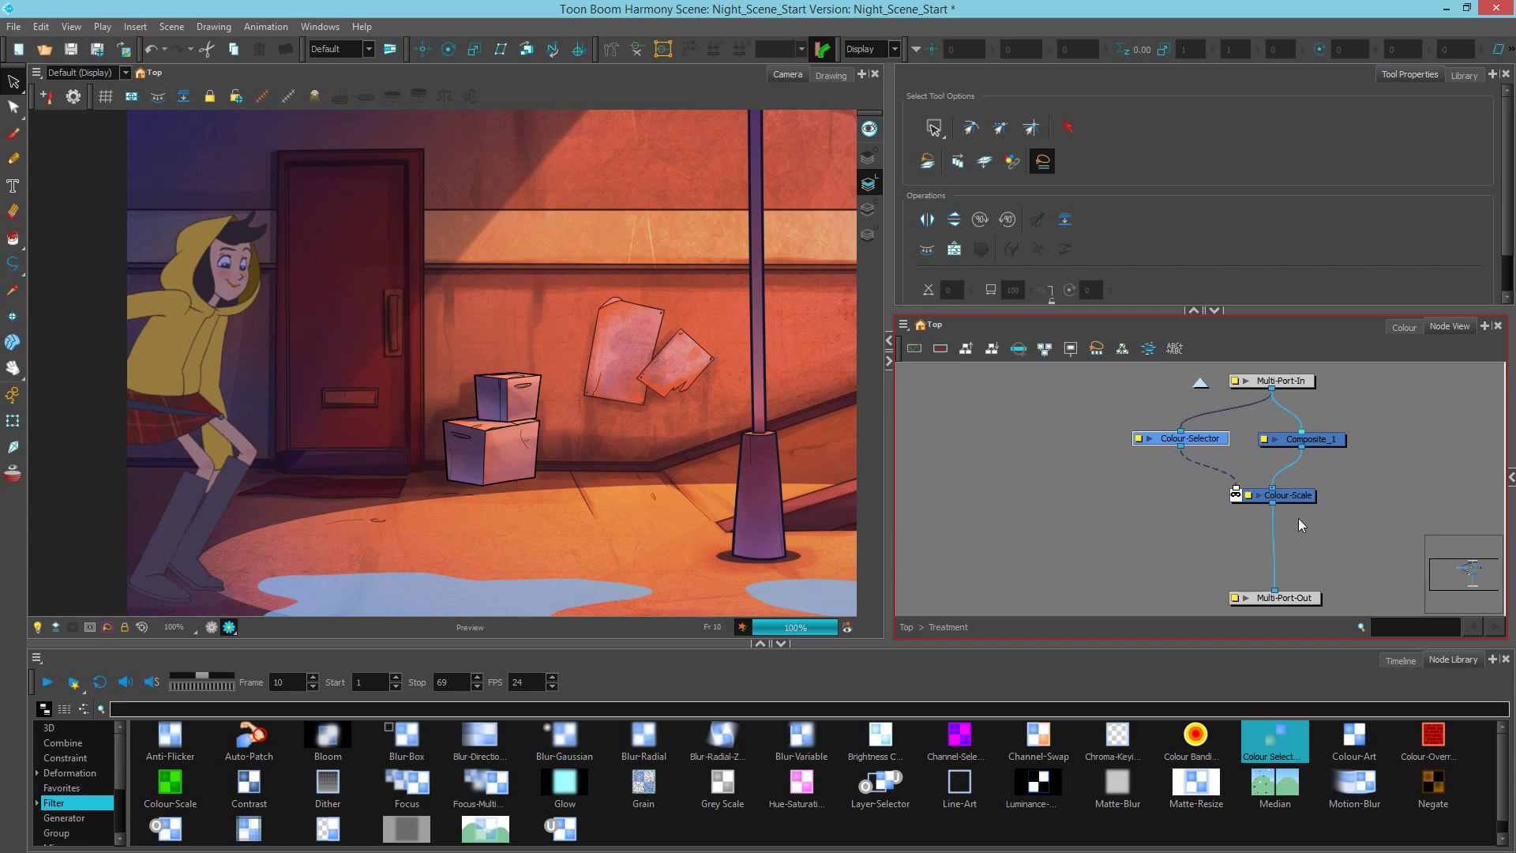
drag(1211, 447, 1217, 445)
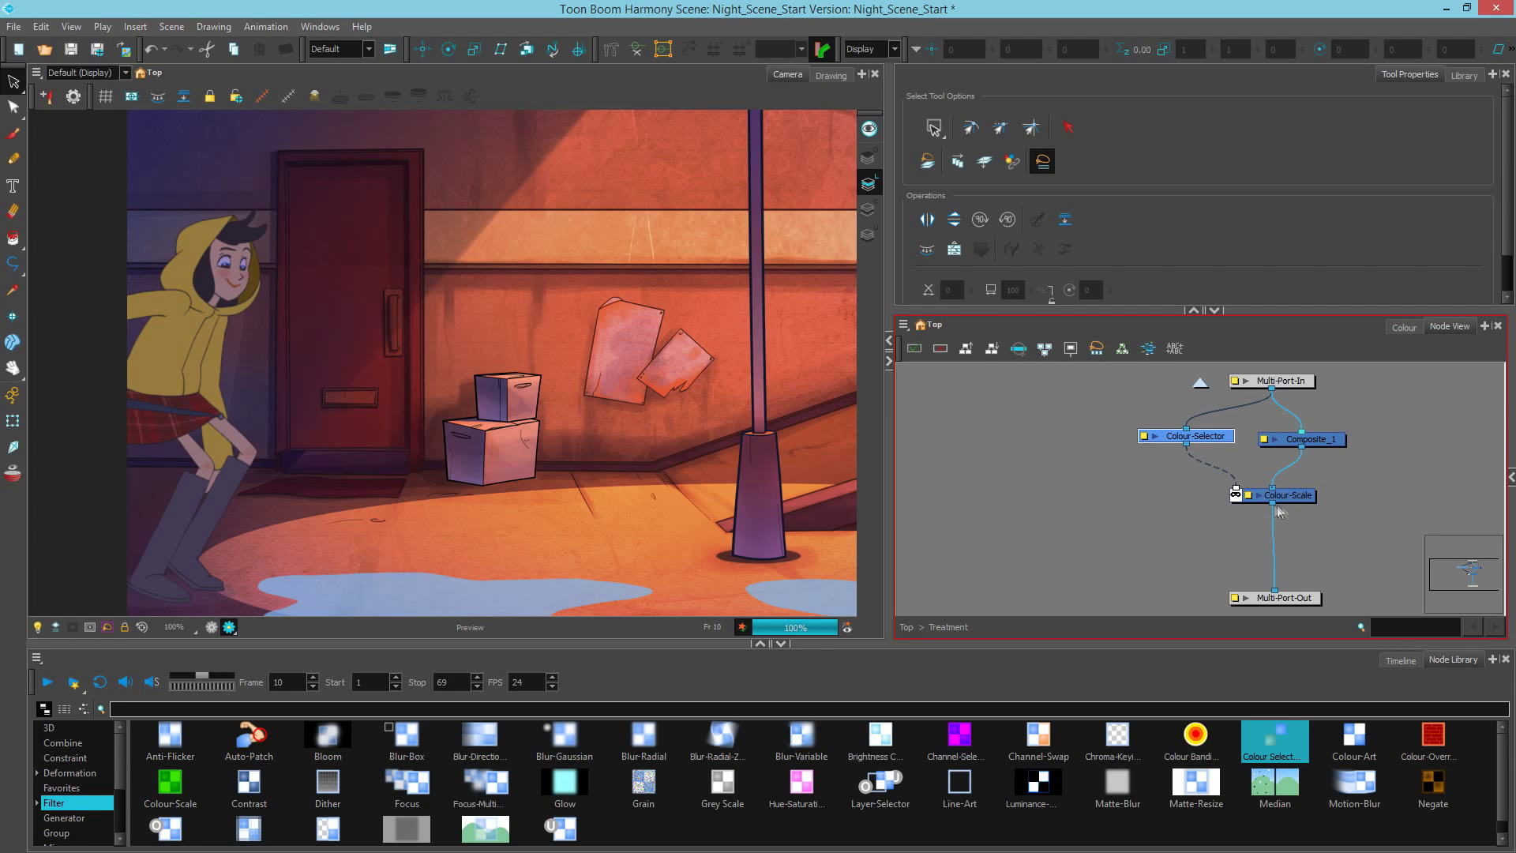
- Open the Colour-Selector settings and add the Girl eye white colour
double_click(1147, 439)
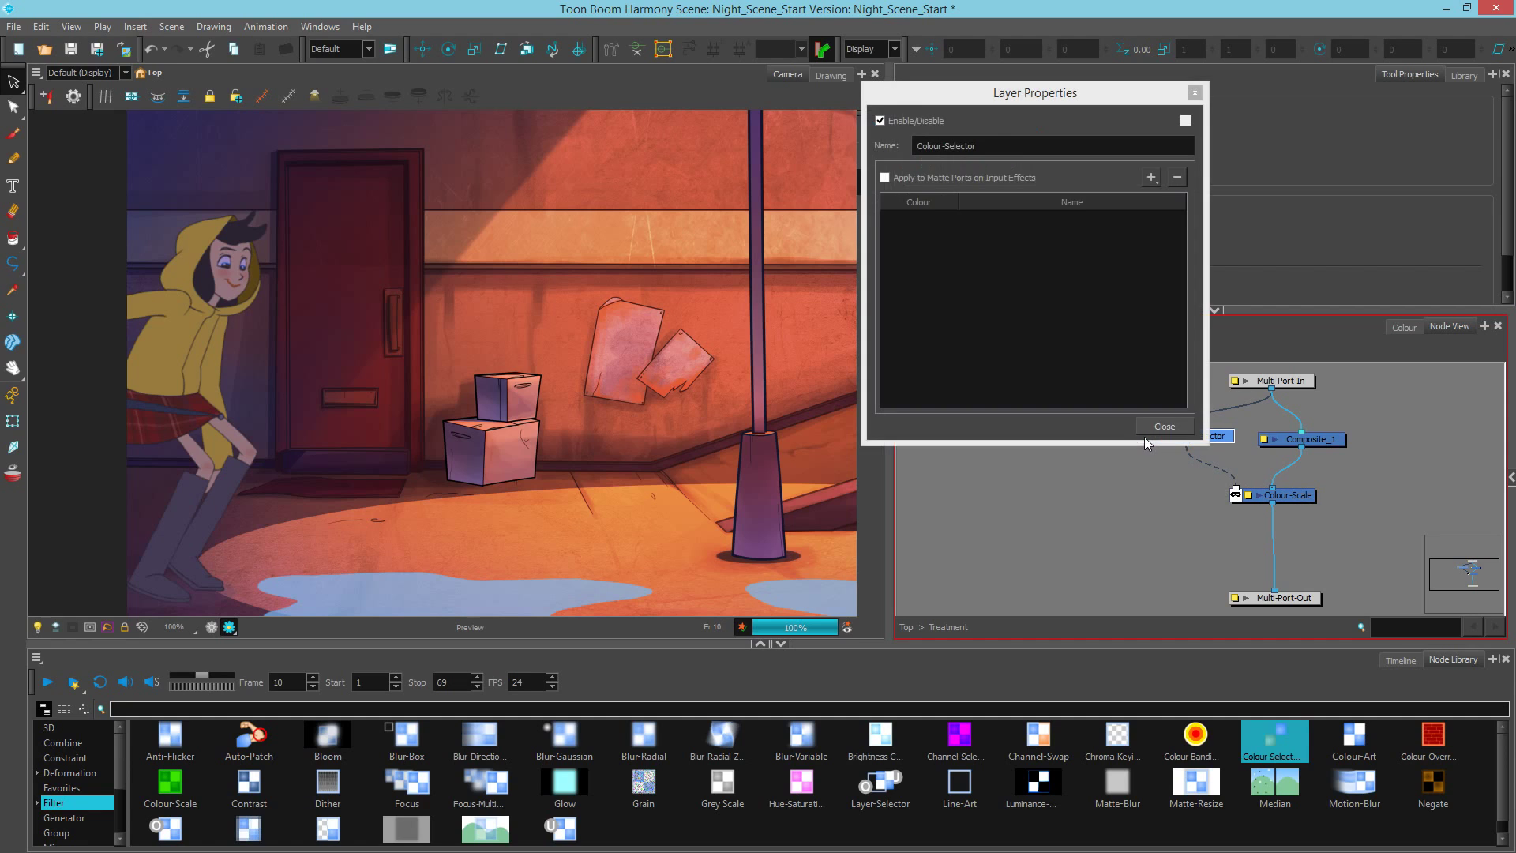
drag(1058, 99, 930, 86)
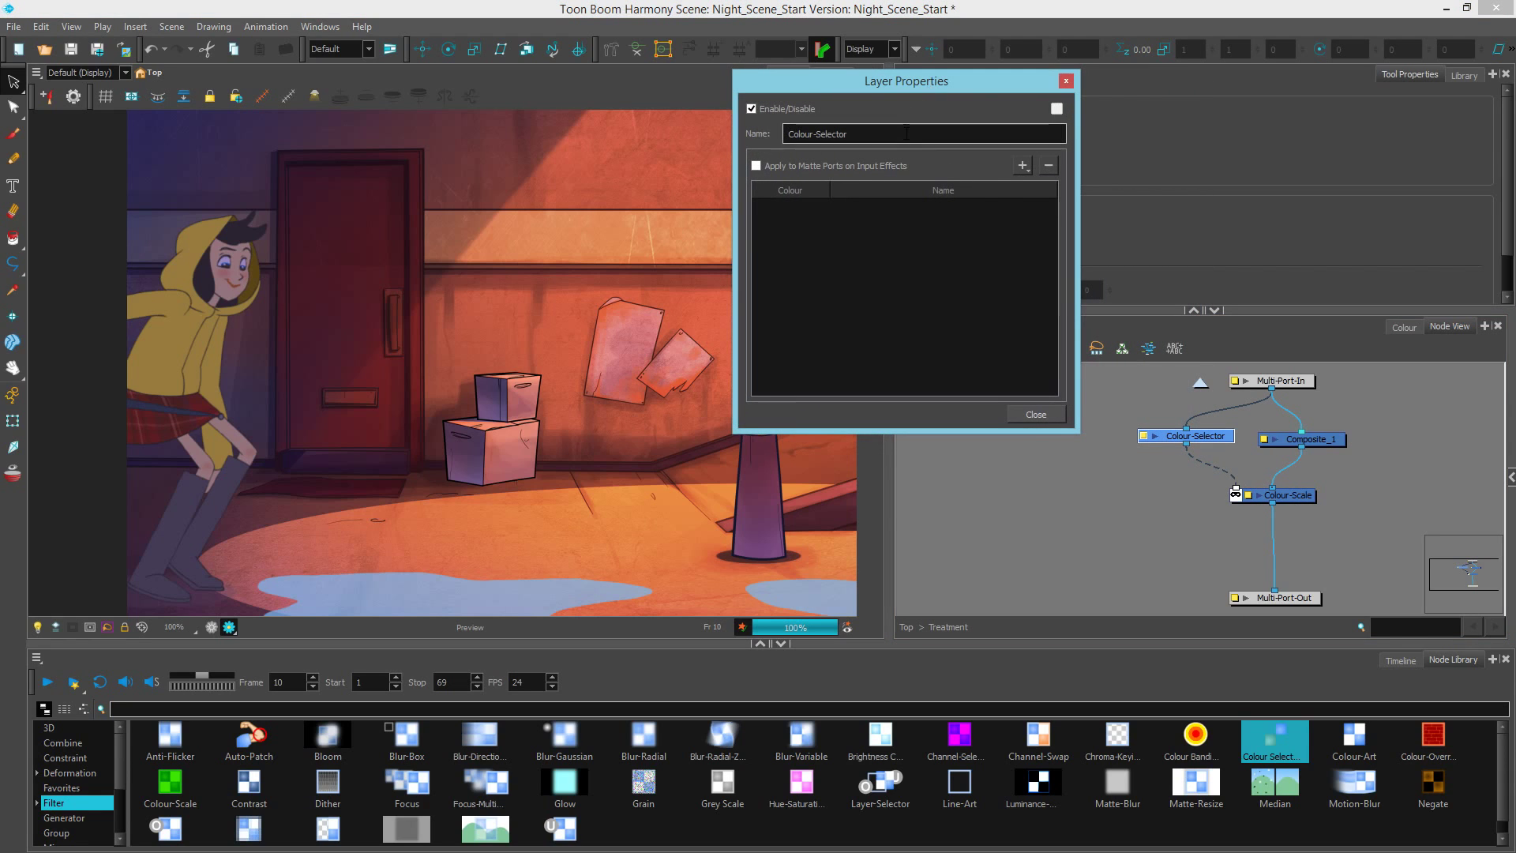
click(1024, 165)
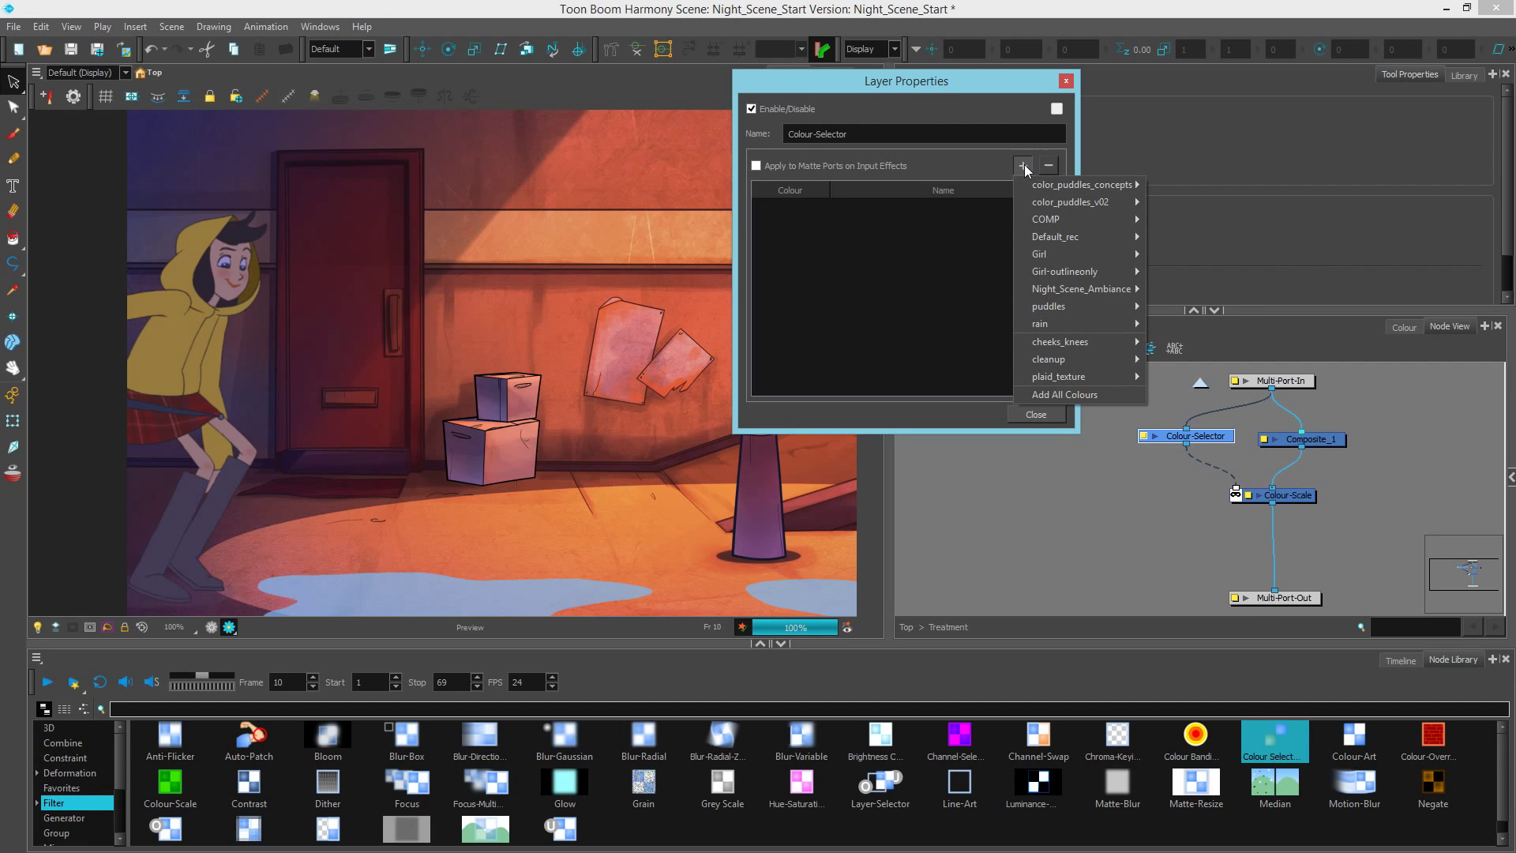
mouse_move(1066, 254)
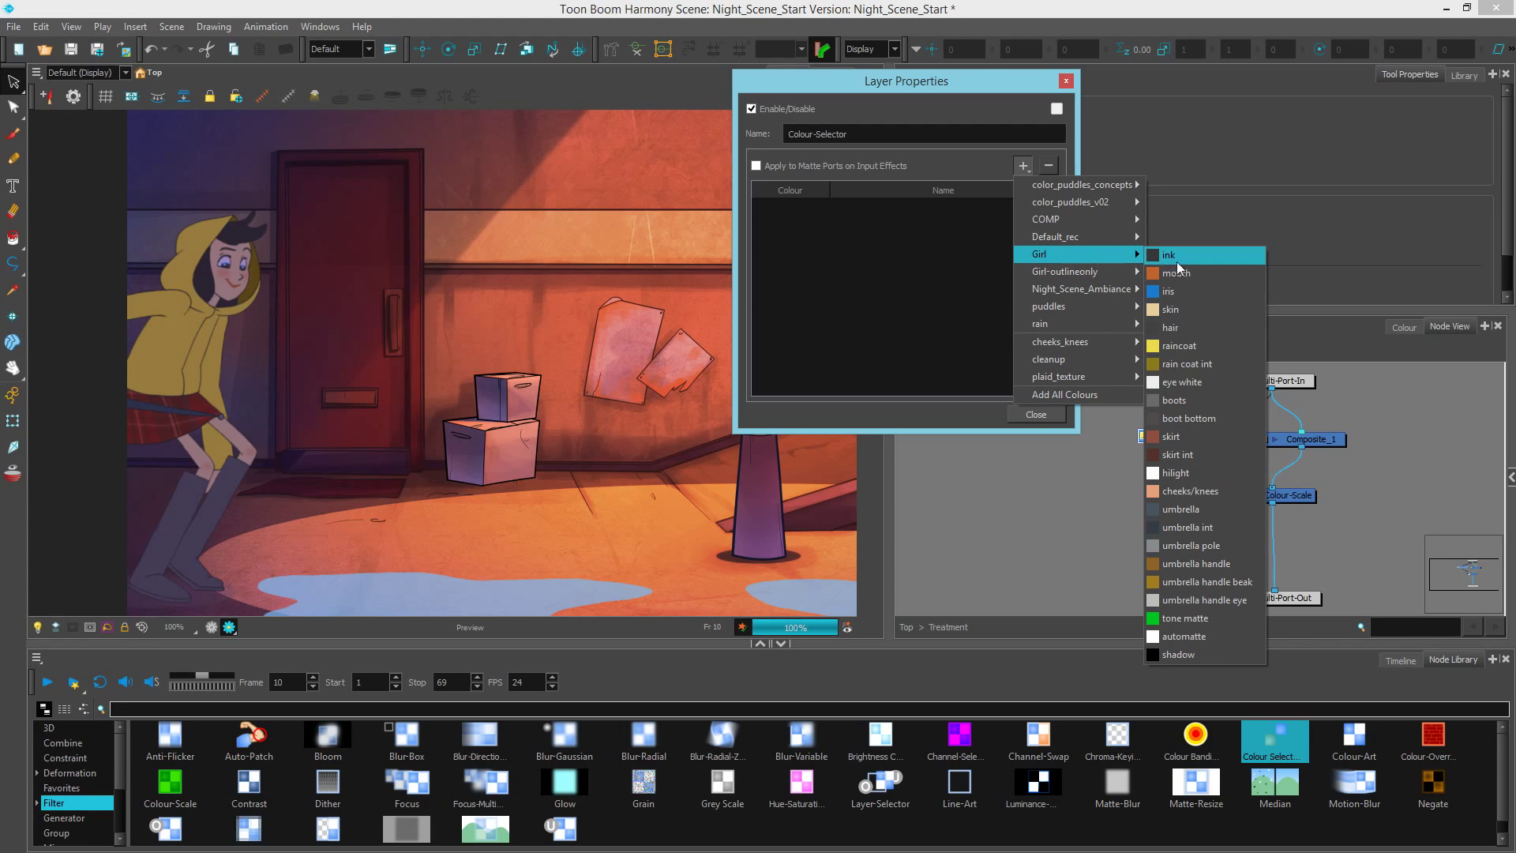
click(1213, 380)
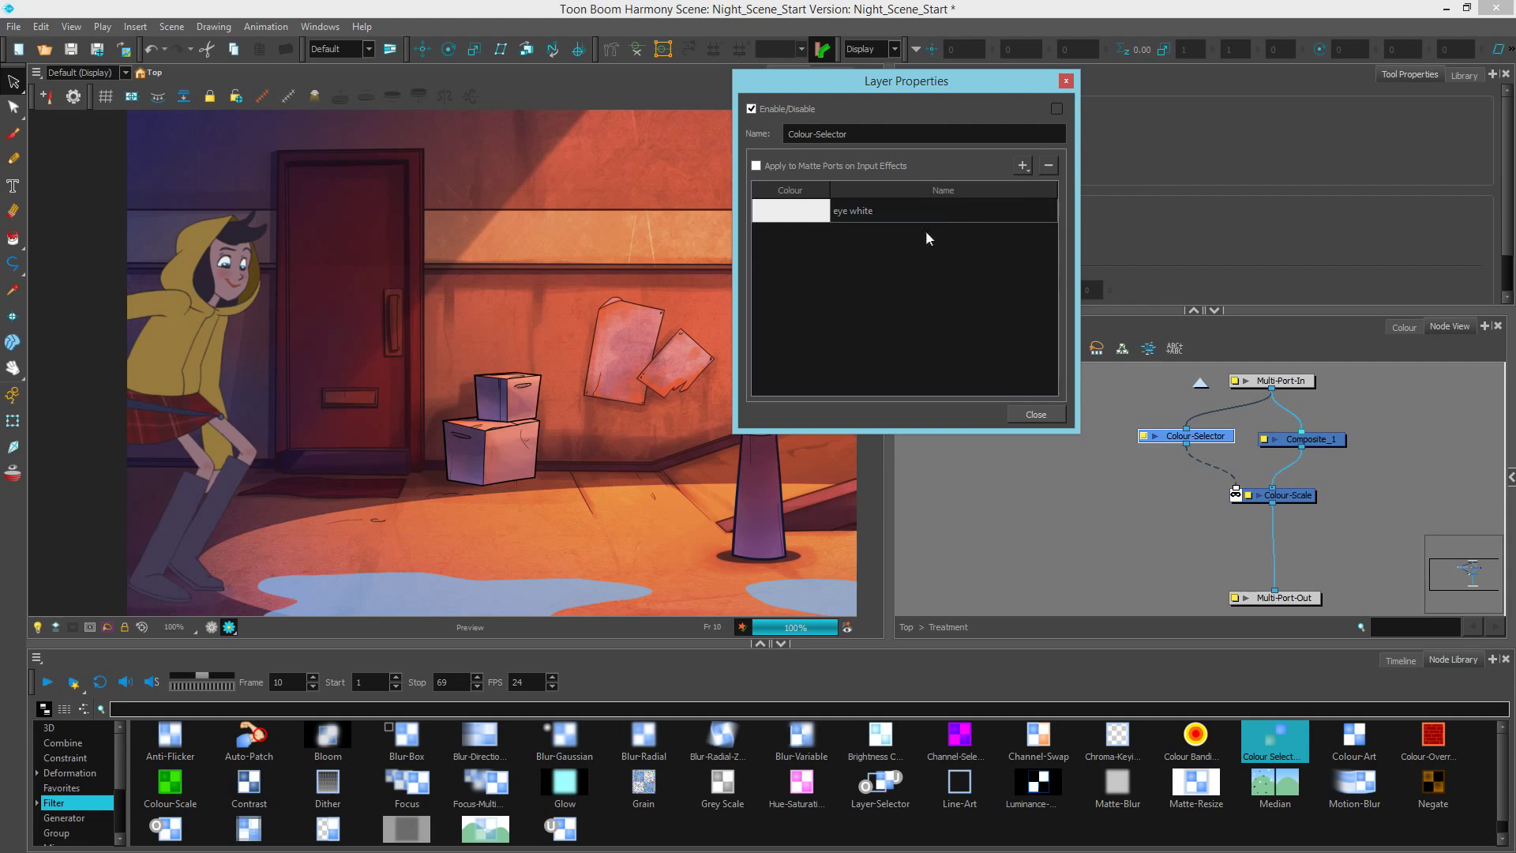
- Add the Girl iris and Girl-outlineonly hilight colours to the Colour-Selector
click(1024, 167)
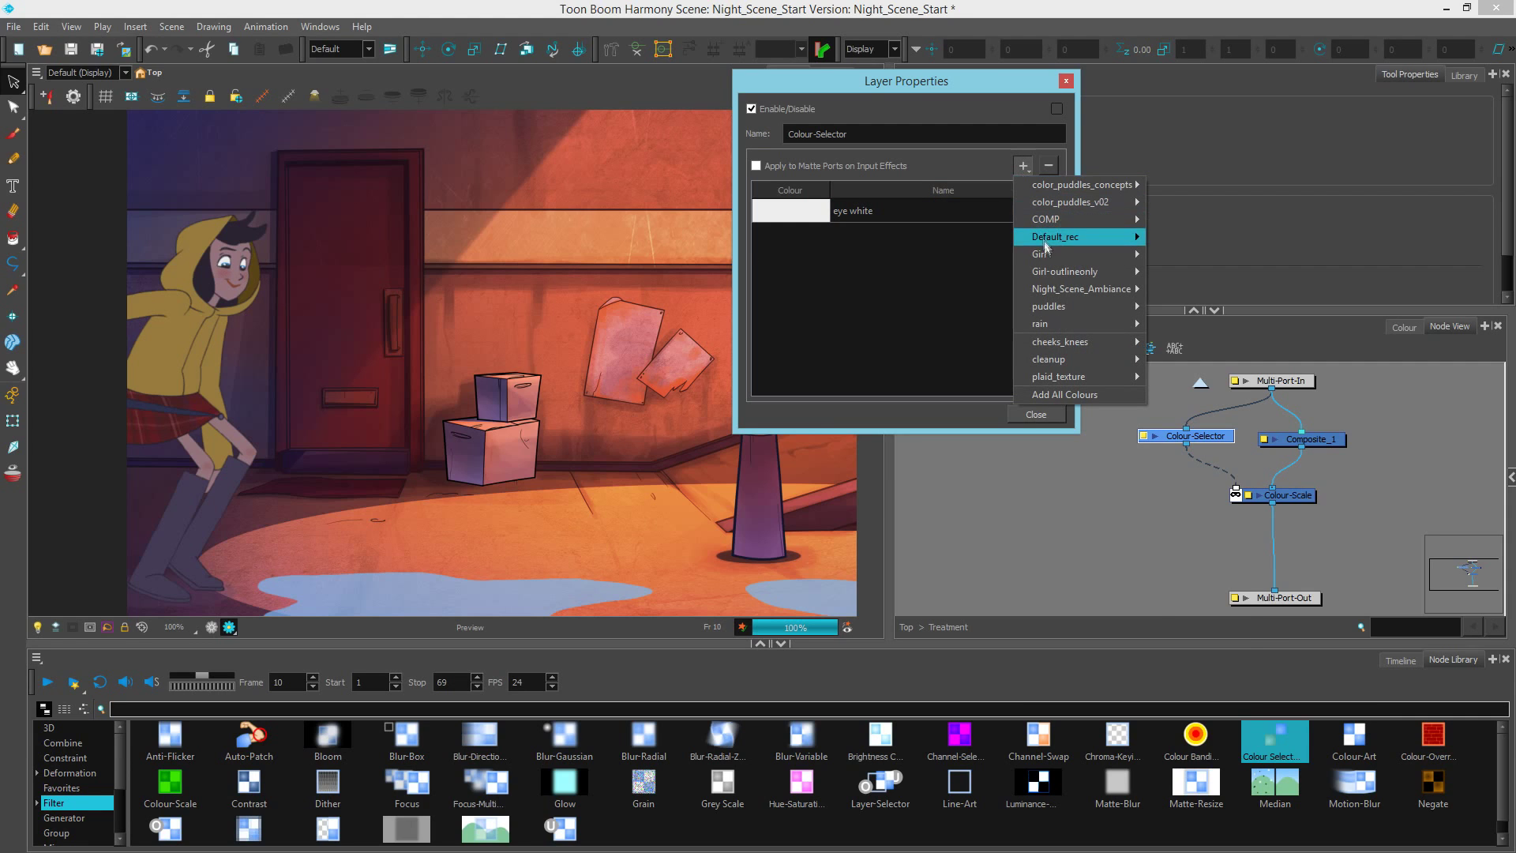
mouse_move(1036, 255)
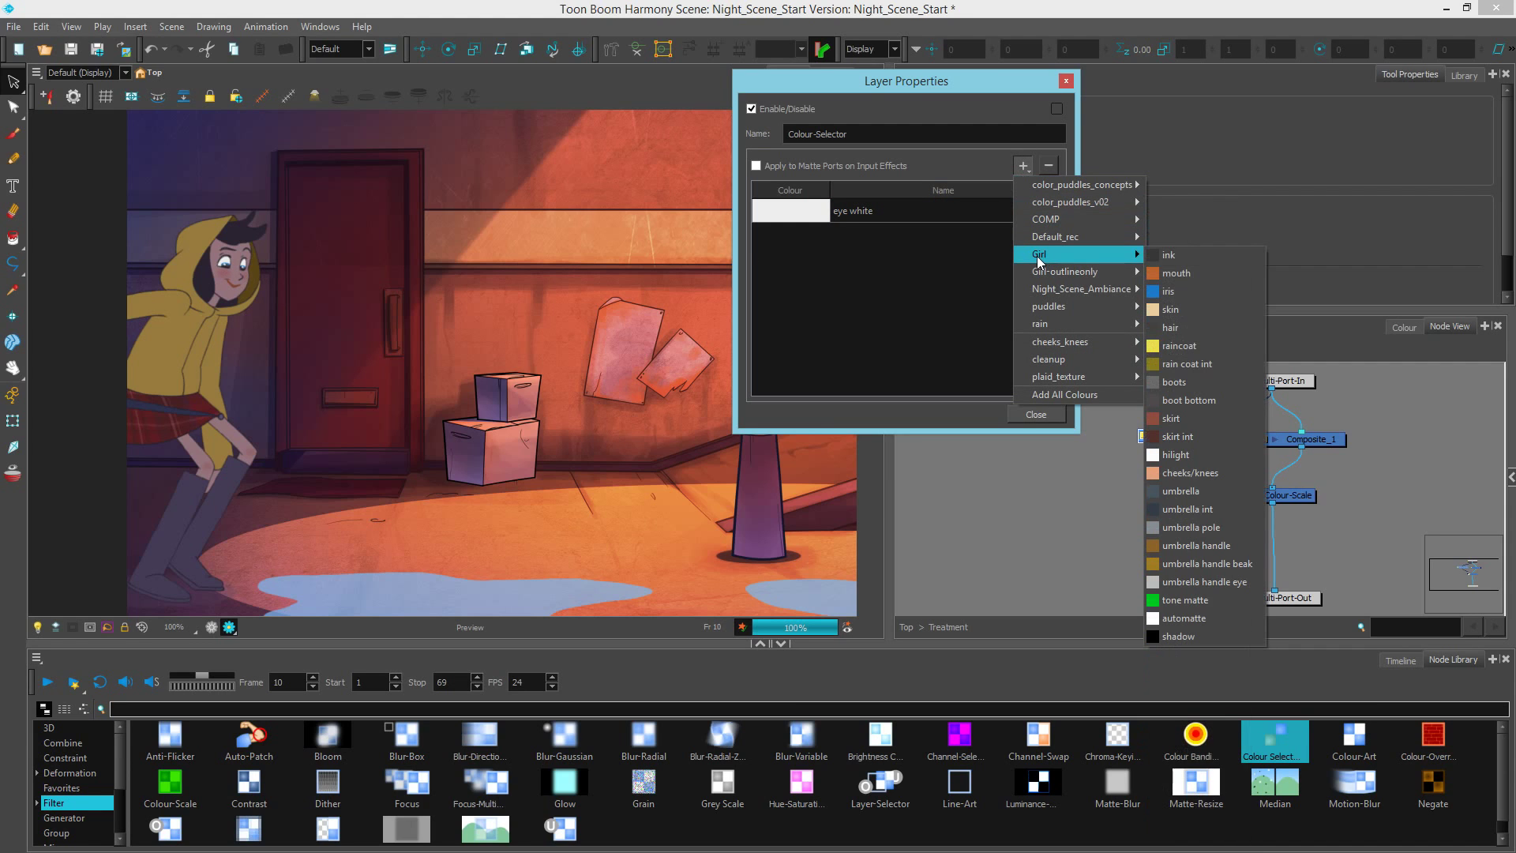
click(1188, 289)
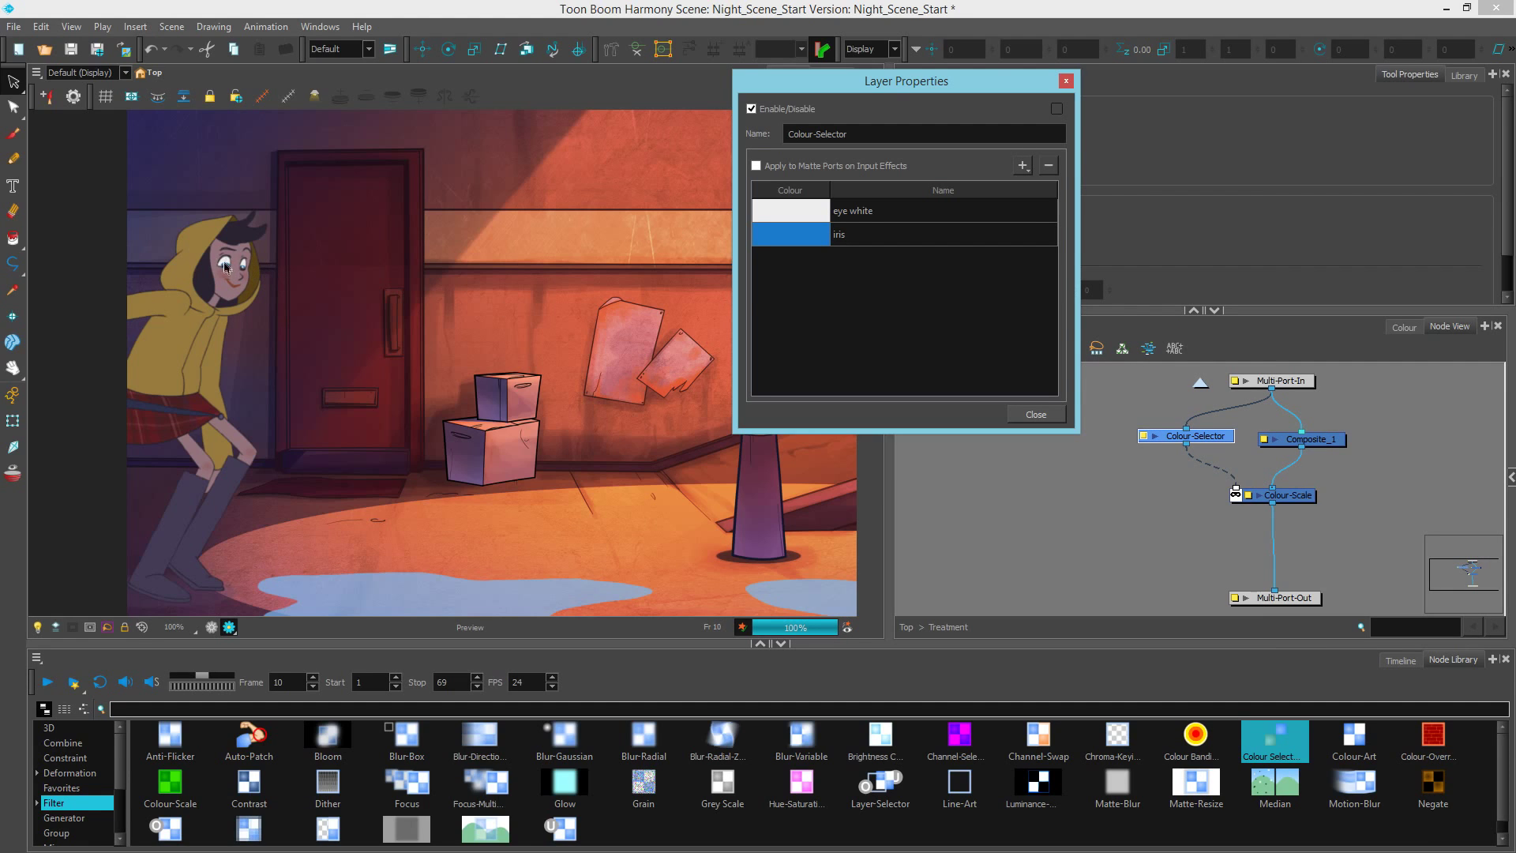
click(1022, 166)
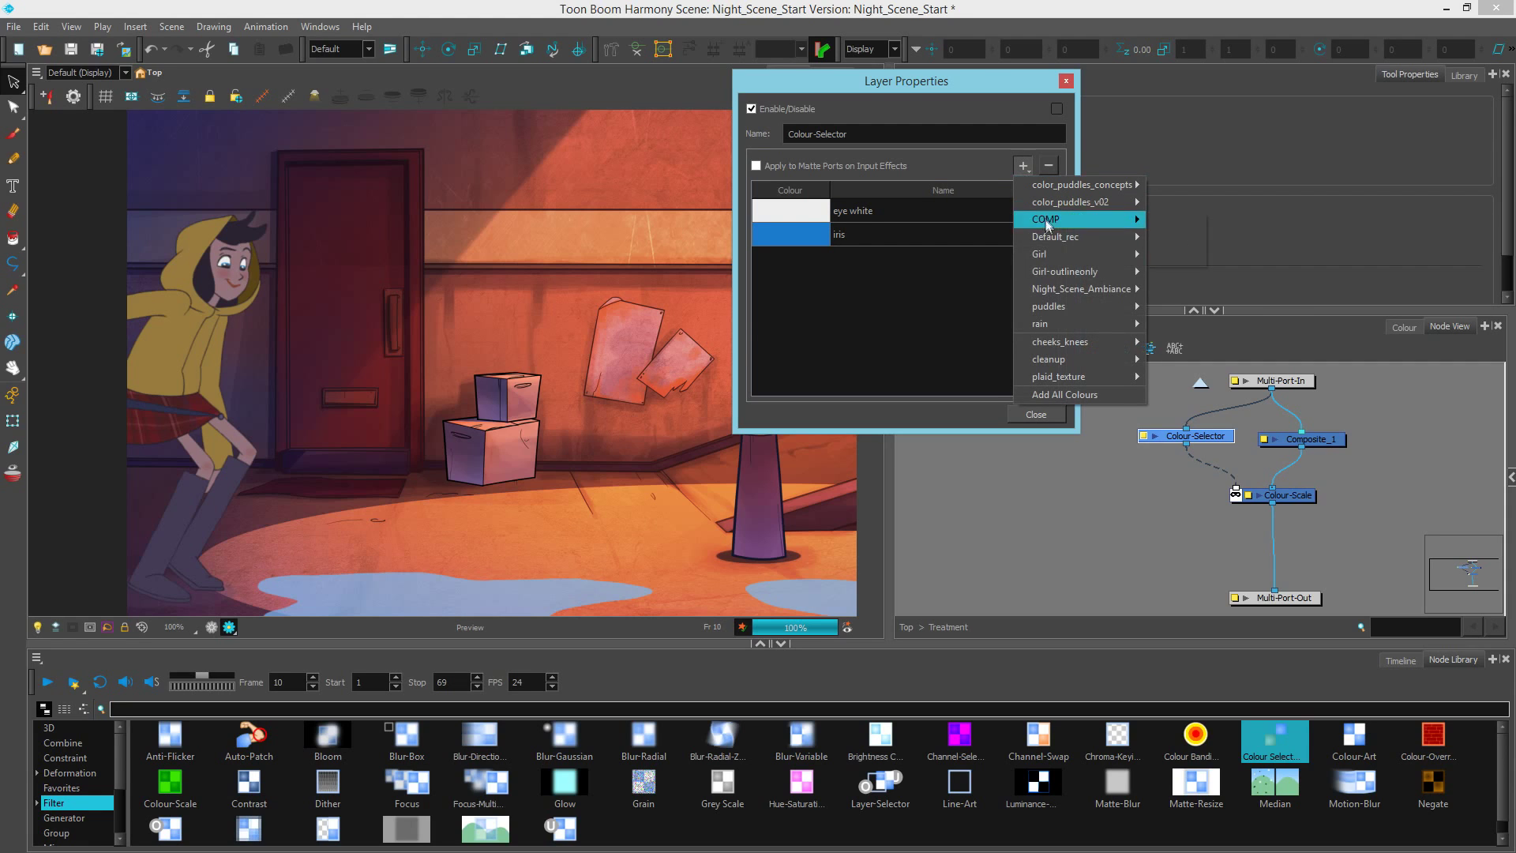
mouse_move(1055, 270)
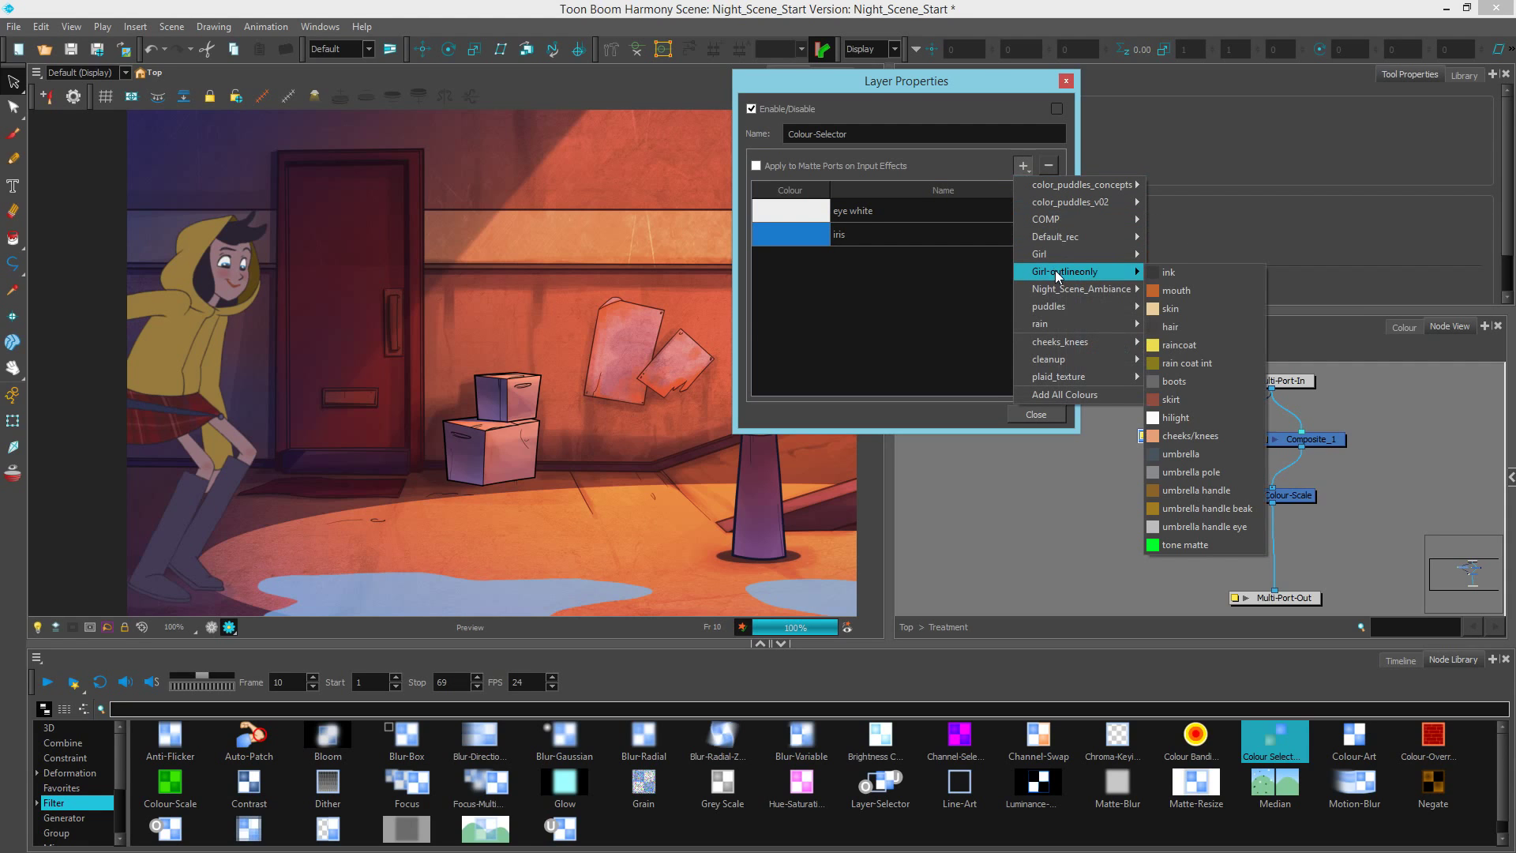
click(1191, 419)
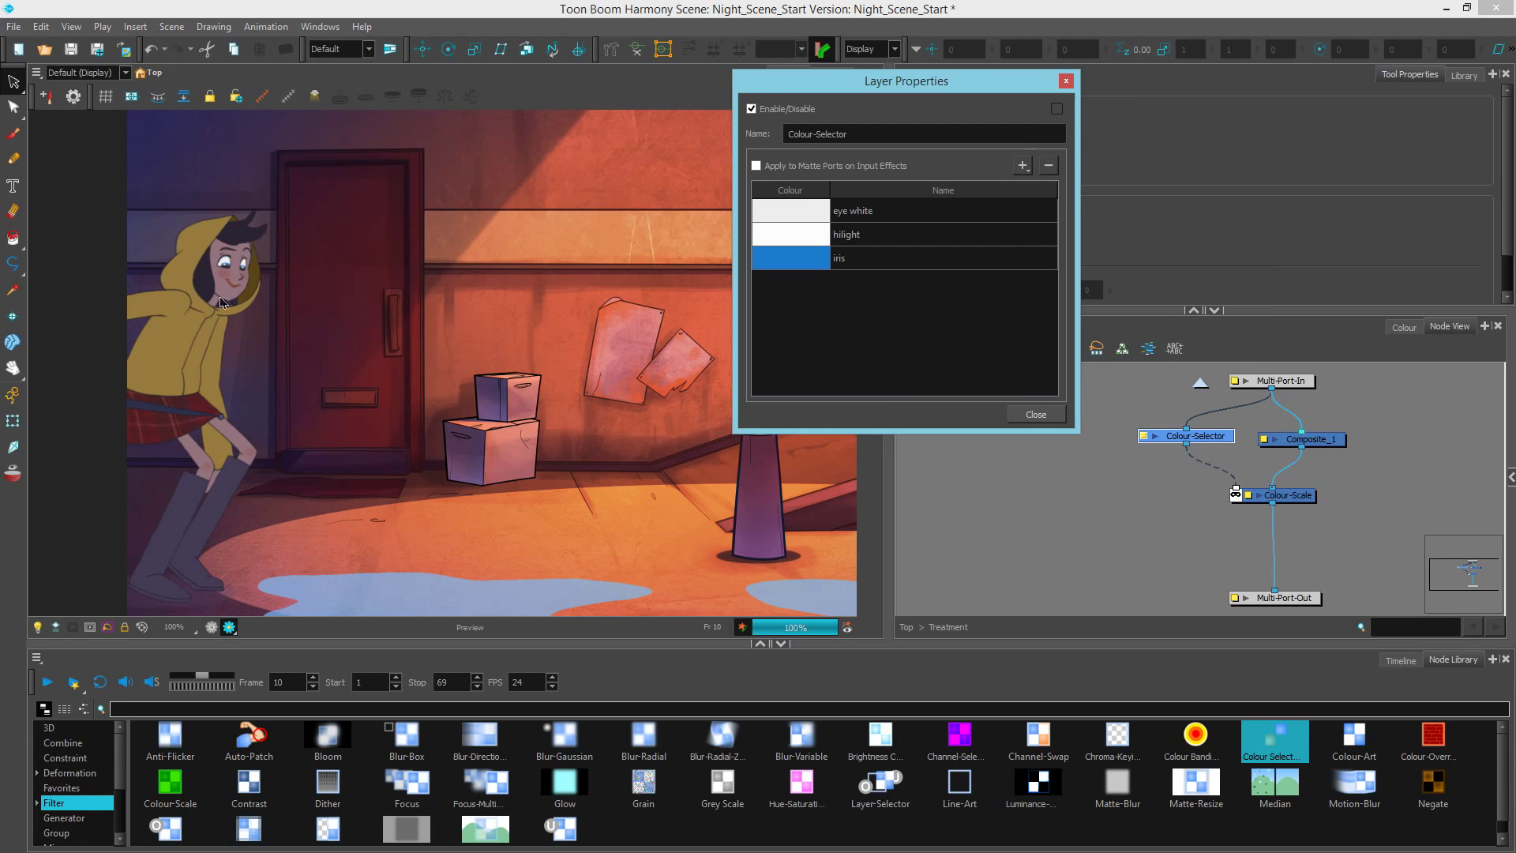
click(953, 264)
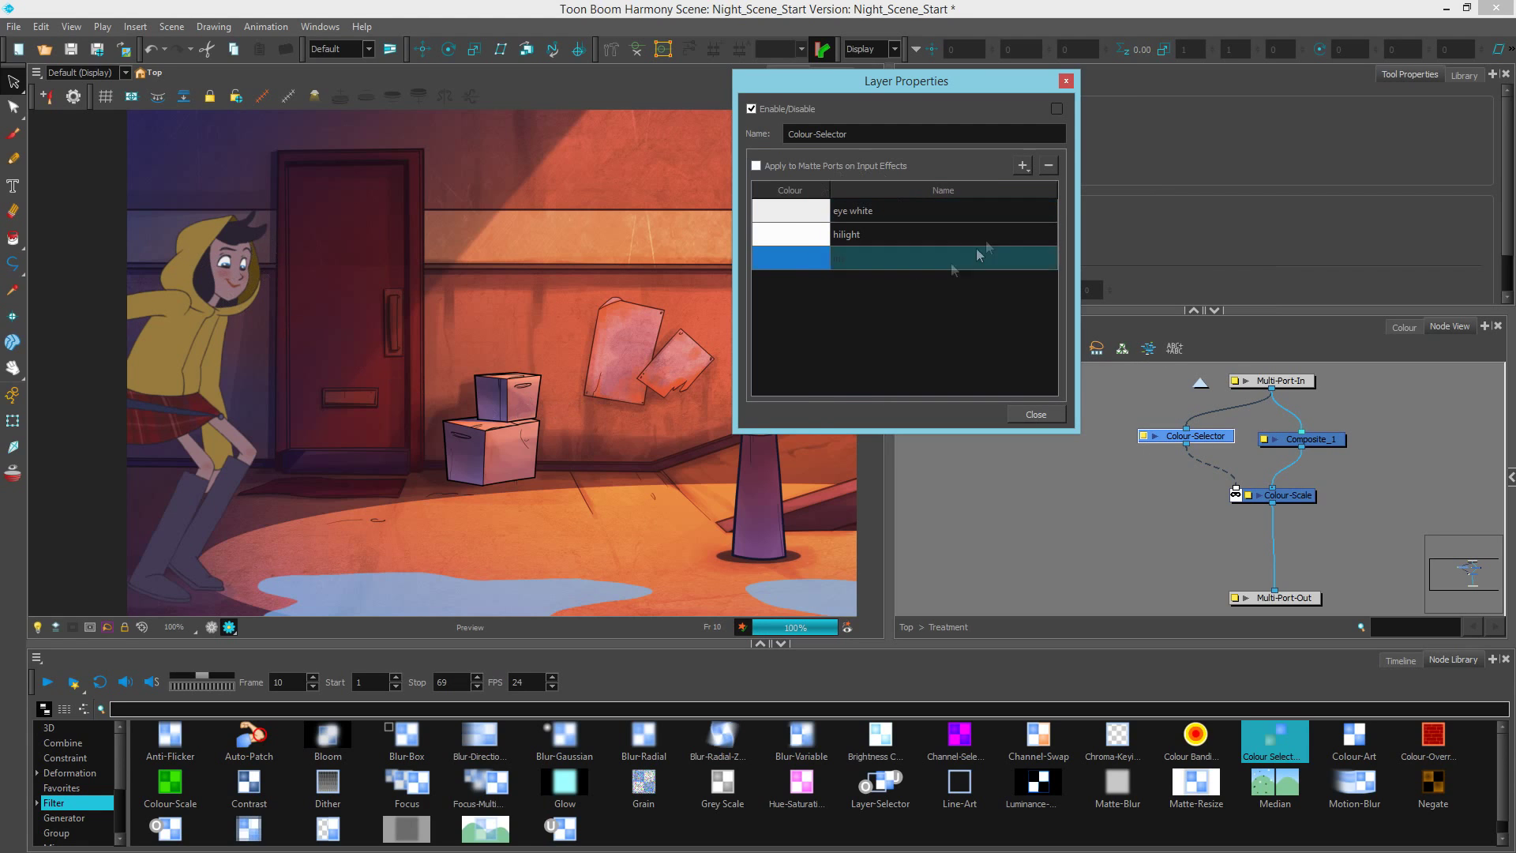
- Close the Colour-Selector settings and nudge Composite_1 and Colour-Scale into place
click(1037, 416)
click(1181, 488)
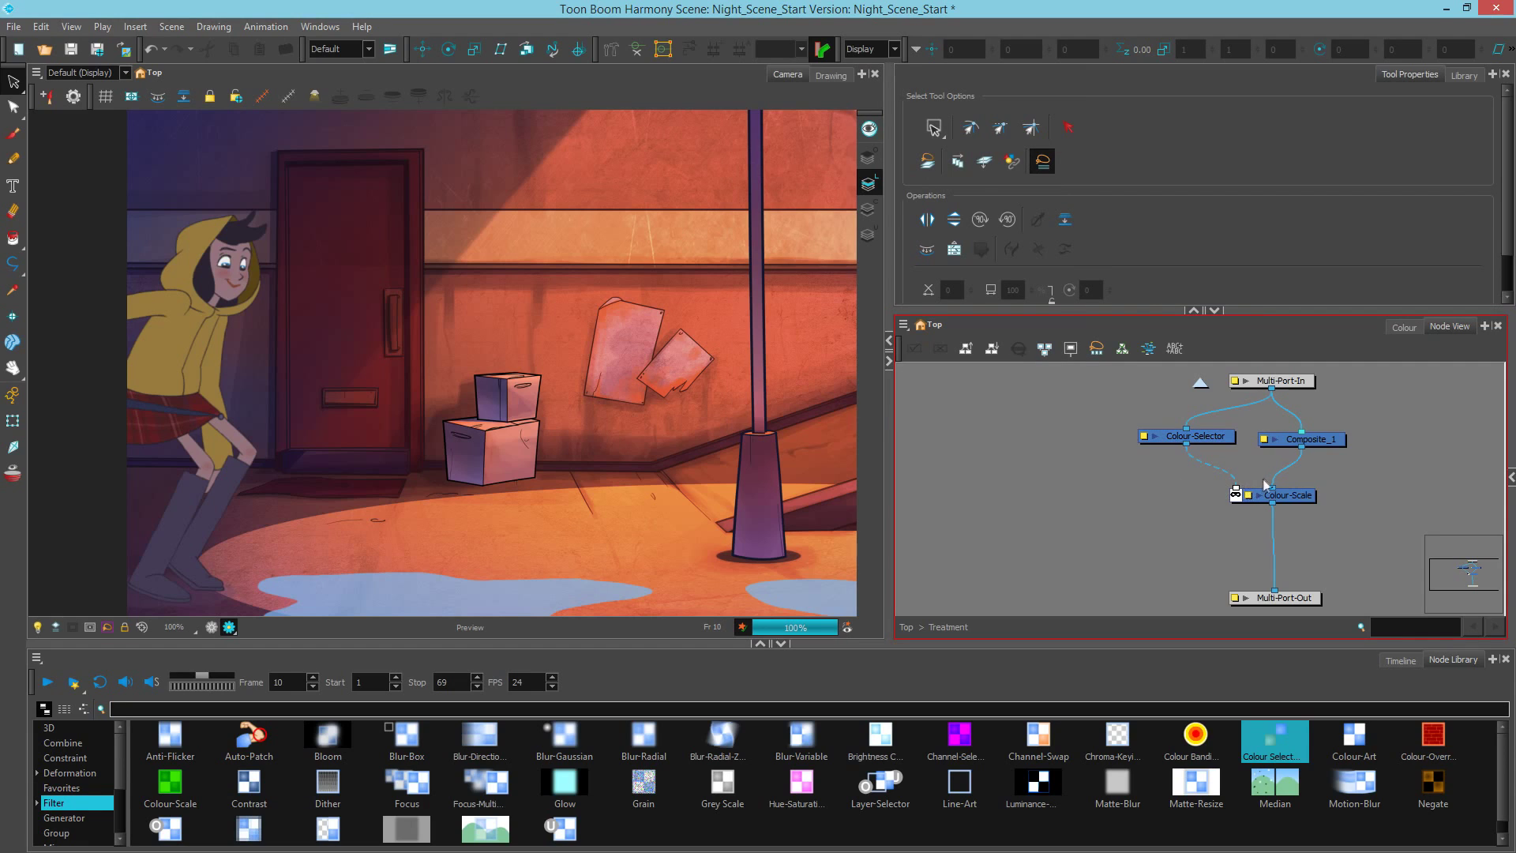
drag(1332, 446, 1334, 445)
drag(1290, 496, 1303, 503)
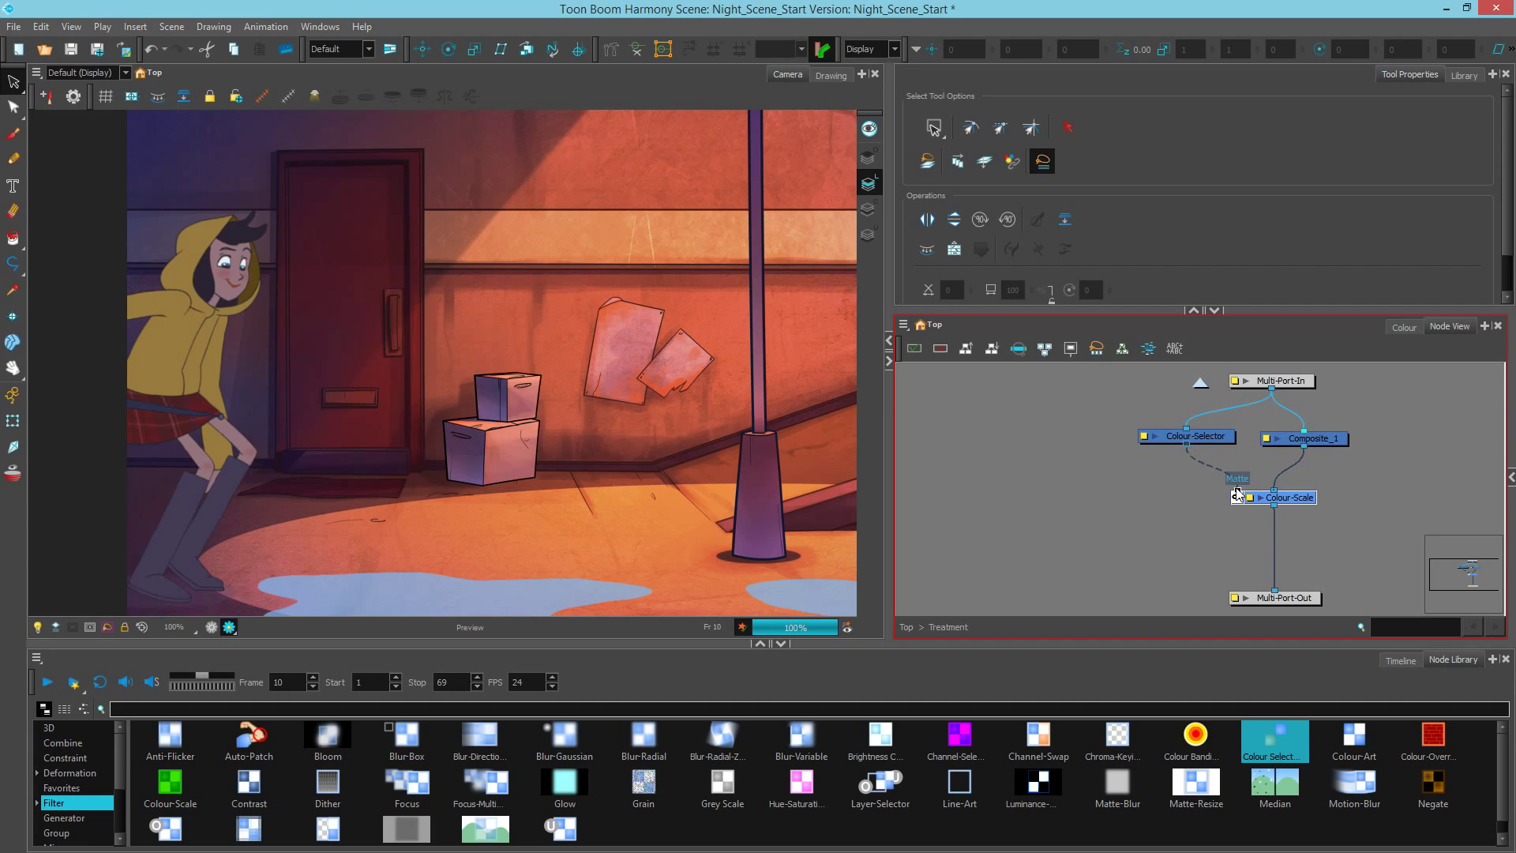
- Detach the Colour-Scale matte link, restore it with Ctrl+Z, and nudge Colour-Scale down
drag(1237, 494, 1159, 508)
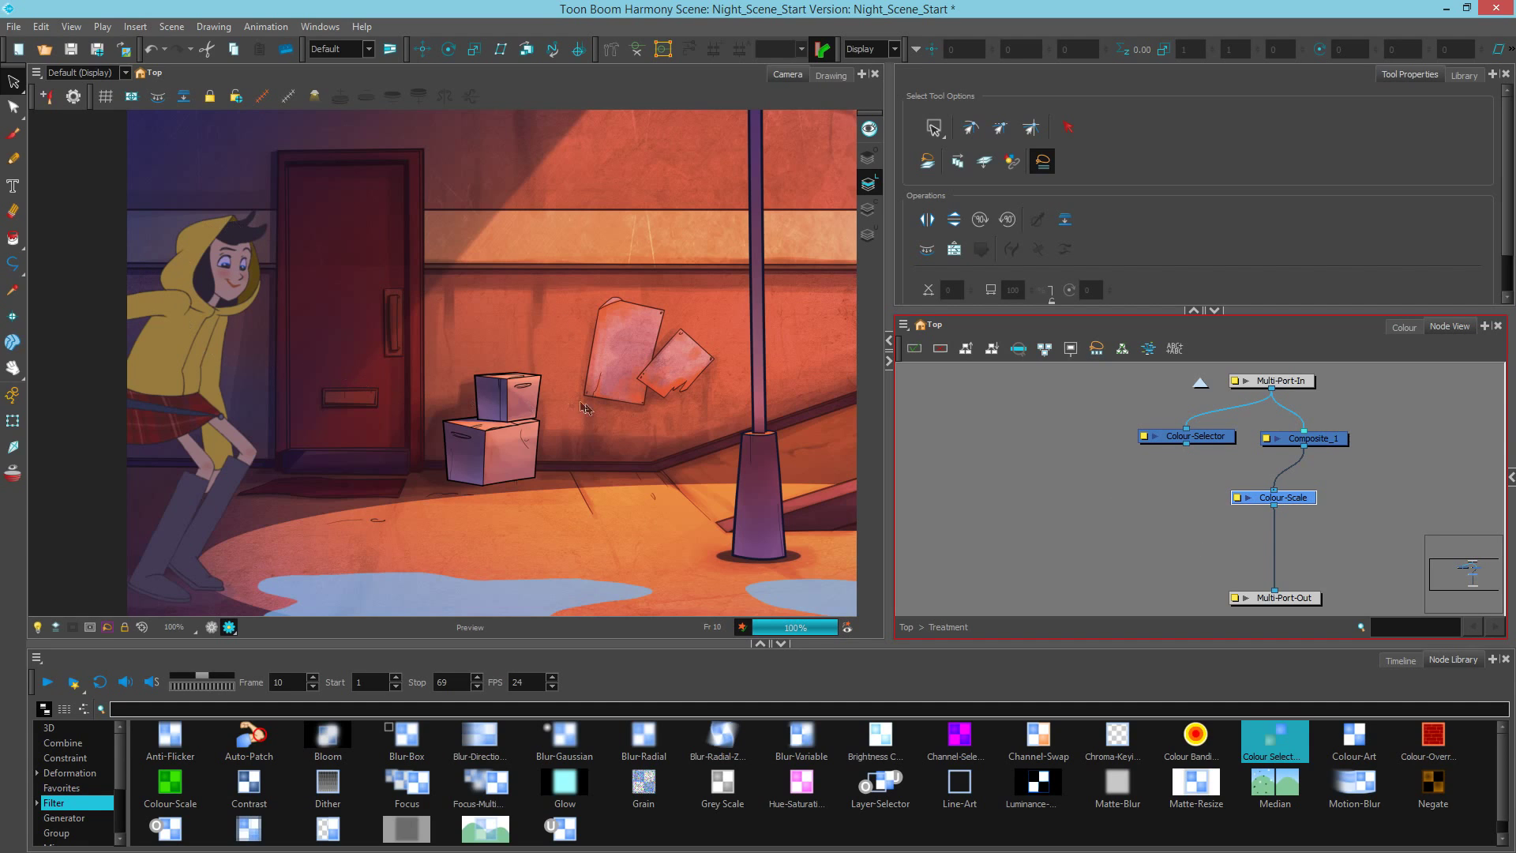
key(ctrl+z)
drag(1315, 503, 1314, 505)
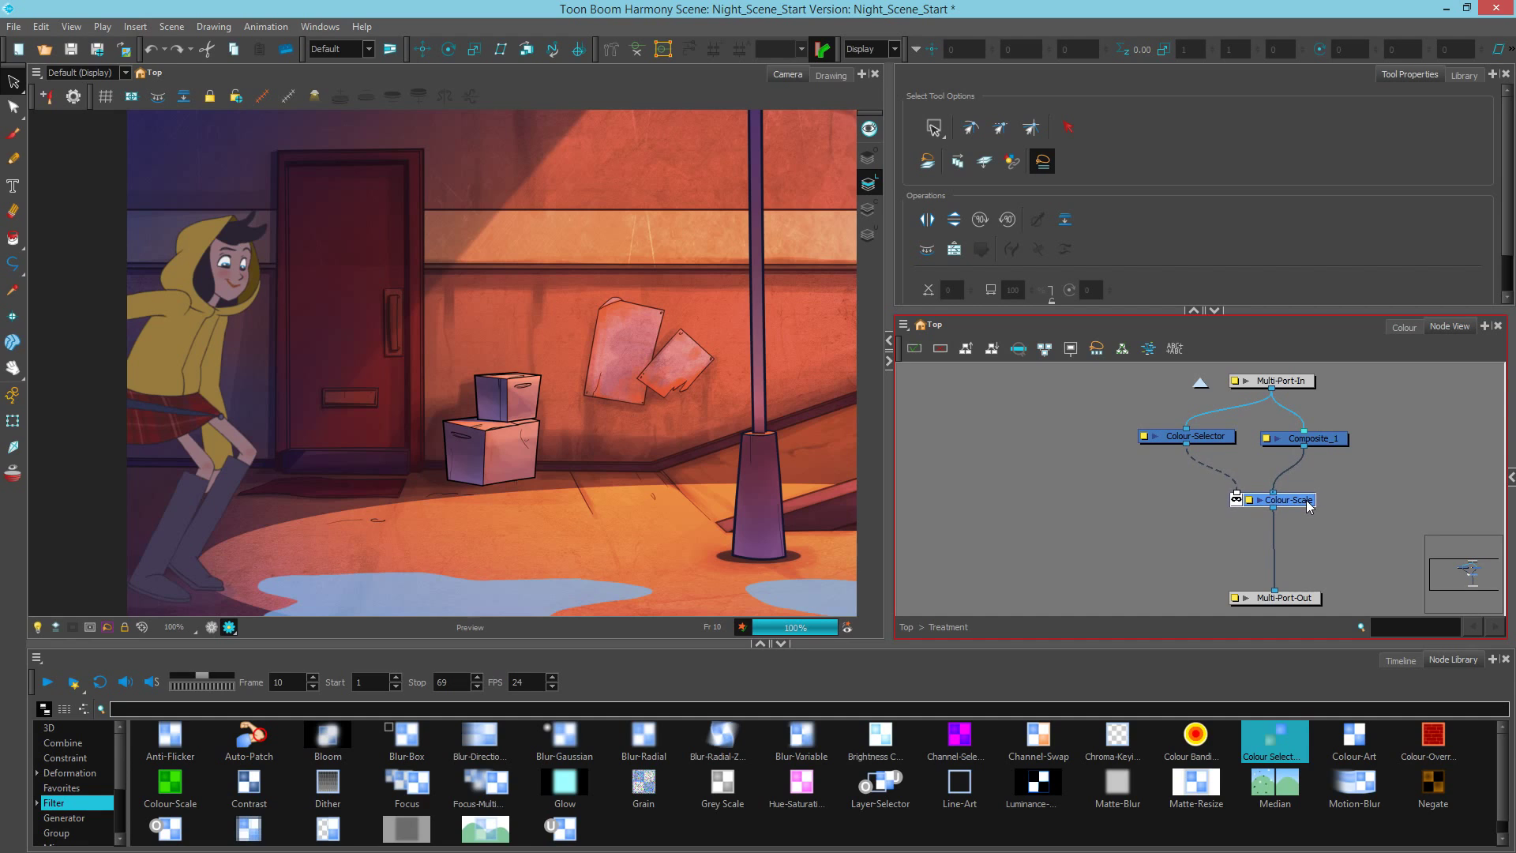